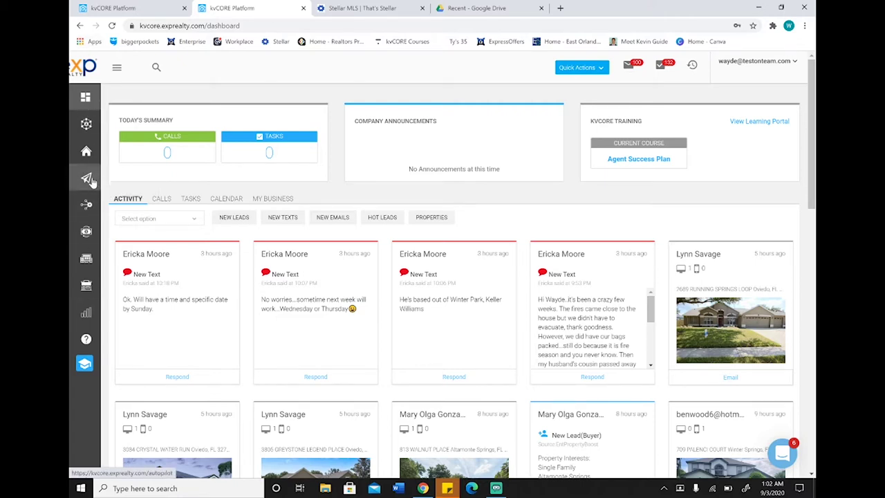
Step: Open Marketing Autopilot from the paper-plane icon in the left sidebar
click(90, 180)
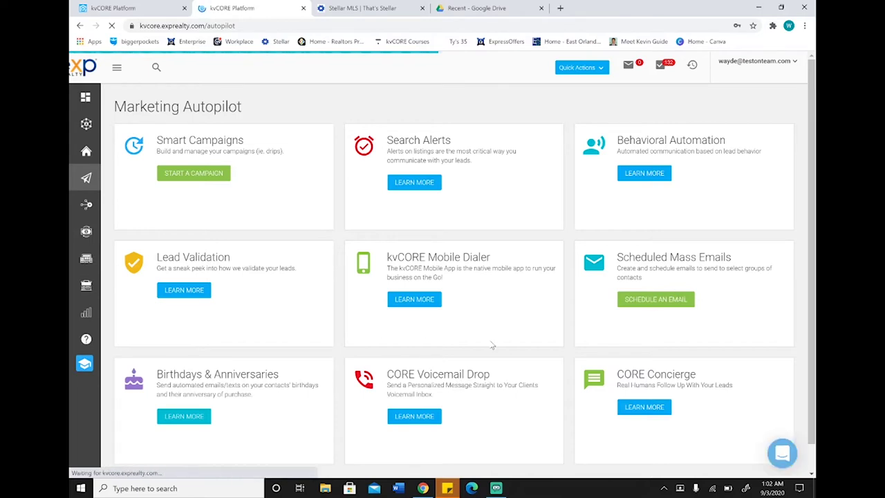
Step: Start a Smart Campaign to reach the library listing Test Copy and Open House
click(199, 176)
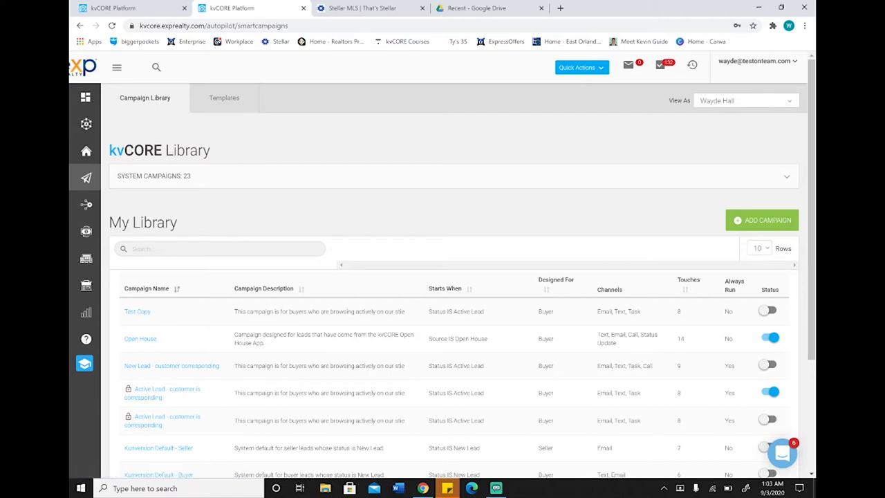
scroll(462, 269, down, 1)
scroll(191, 280, down, 2)
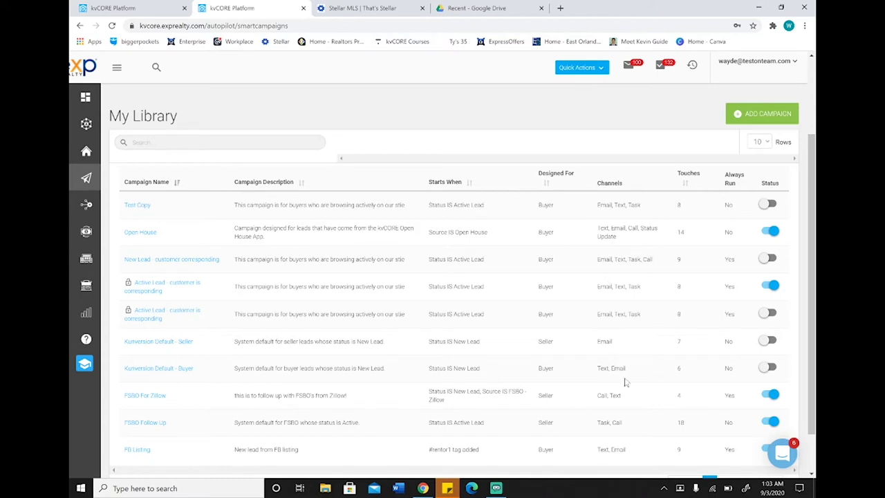
drag(597, 313, 641, 314)
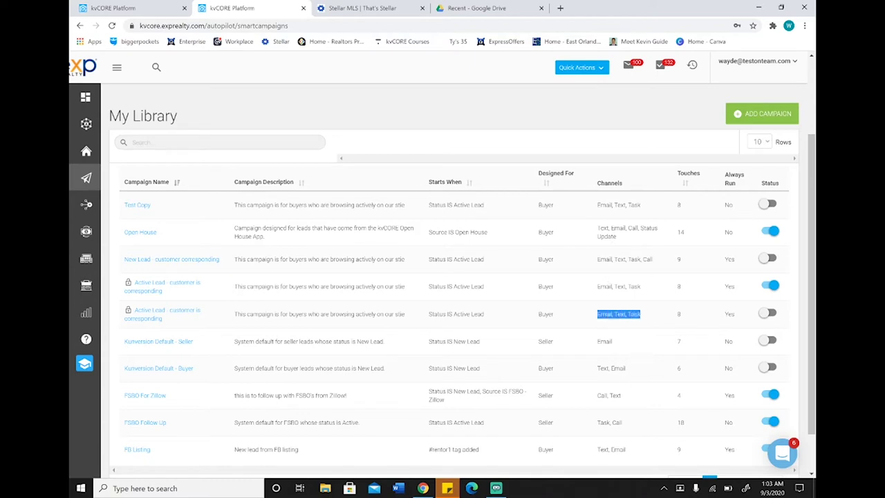
drag(626, 238, 597, 227)
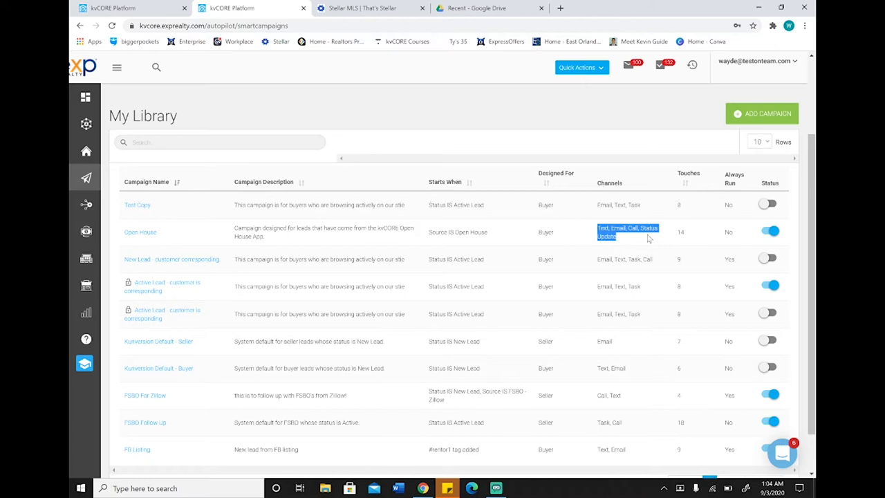
click(674, 236)
drag(687, 234, 677, 232)
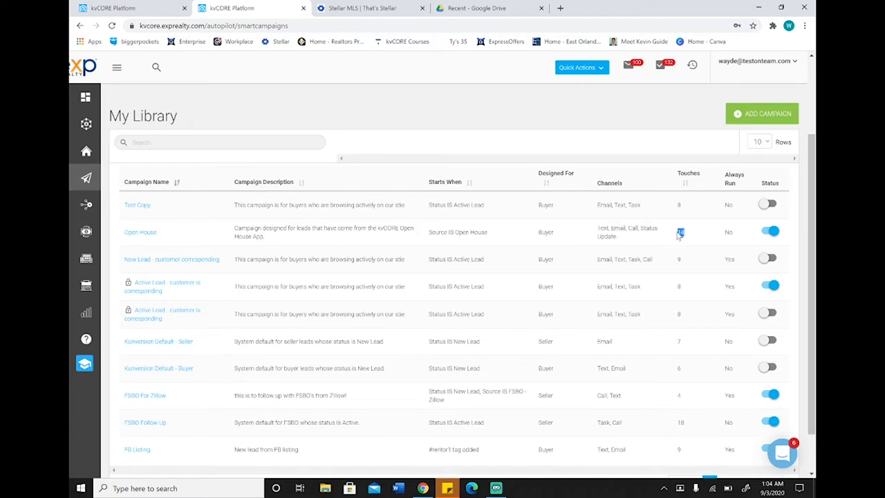
scroll(619, 282, up, 2)
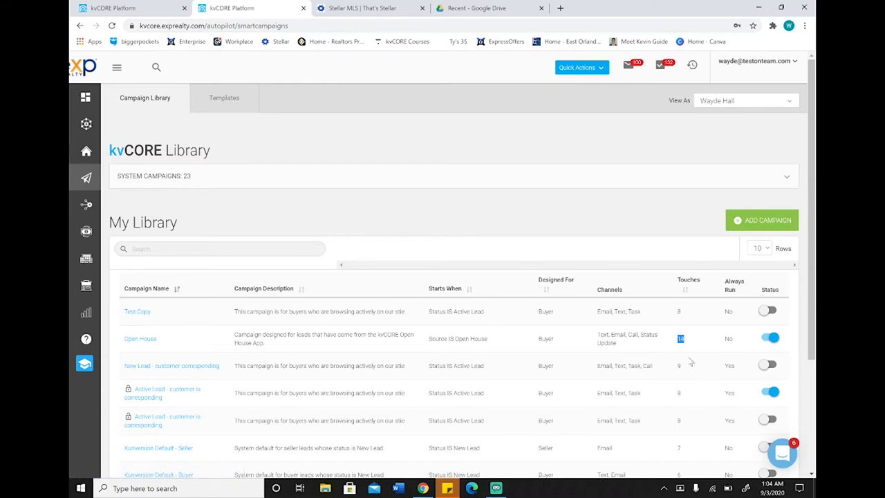
click(702, 346)
Step: Switch from Campaign Library to the Templates page showing the Email template list
click(230, 109)
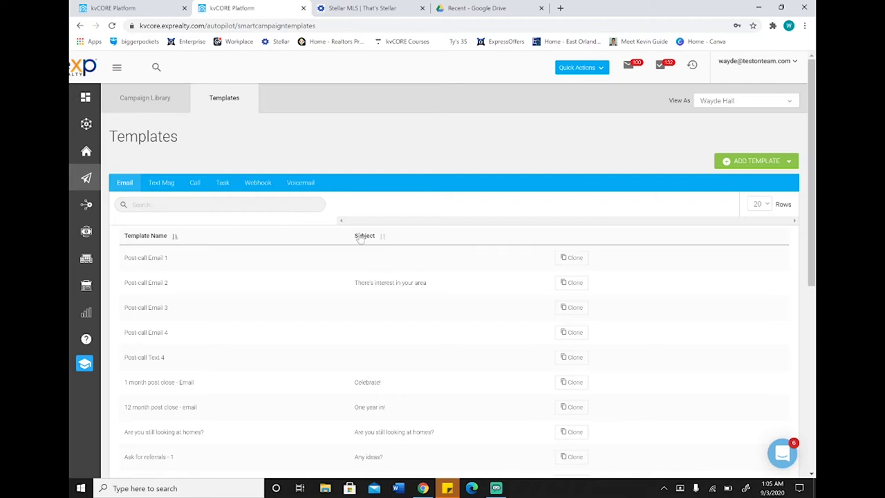
Step: Show the Call templates and scroll through them, noting the renter follow-up and DO NOT Leave Voicemail entries
click(199, 188)
scroll(235, 309, down, 2)
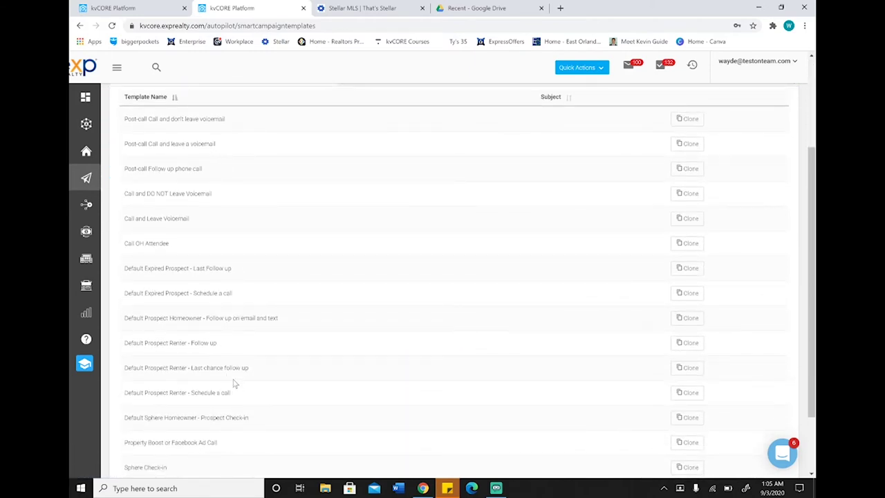
scroll(235, 383, down, 1)
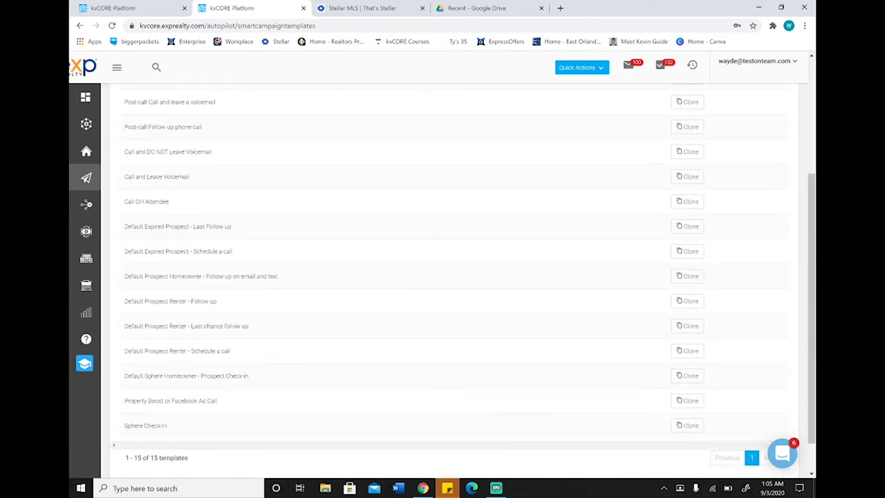
drag(251, 326, 124, 329)
scroll(310, 243, up, 2)
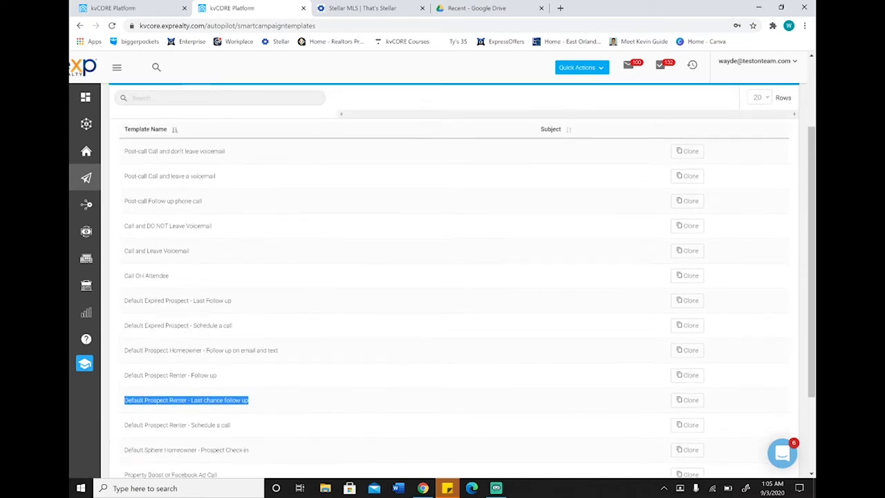
drag(214, 227, 124, 227)
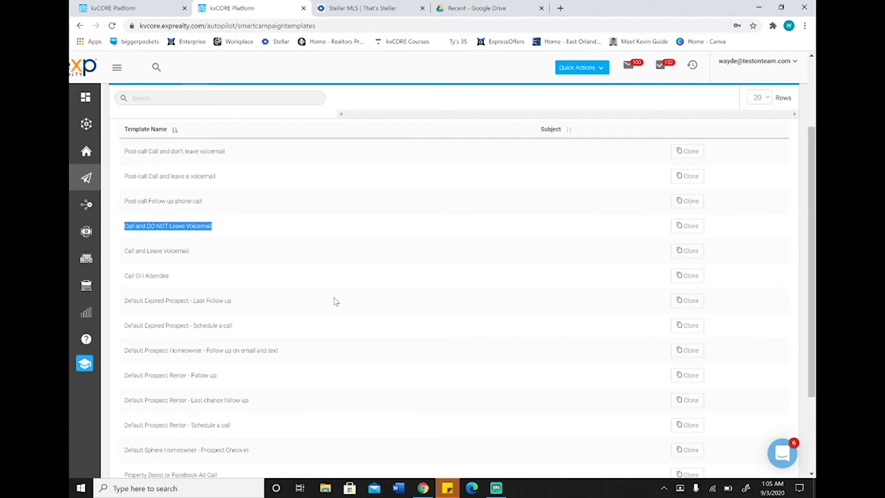
Step: Pick out the Call OH Attendee template, then bring up the Add Template type choices
click(177, 280)
right_click(177, 276)
drag(201, 277, 122, 279)
click(228, 281)
scroll(355, 264, up, 3)
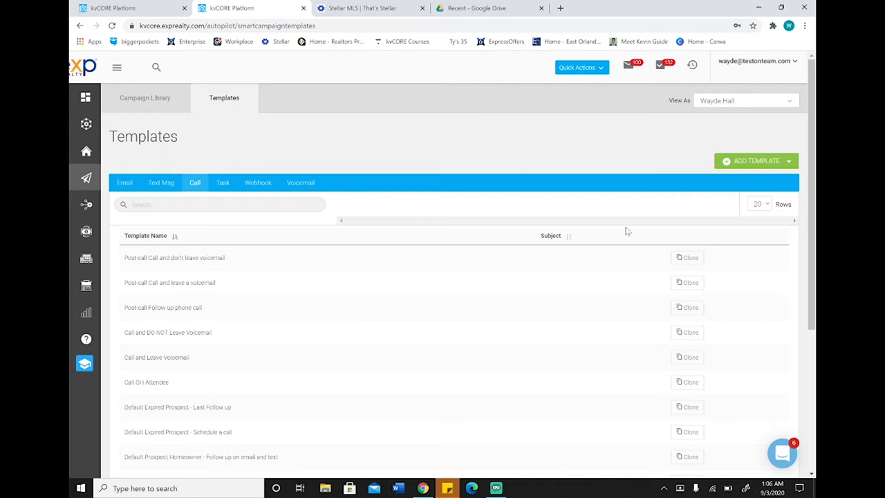
click(749, 166)
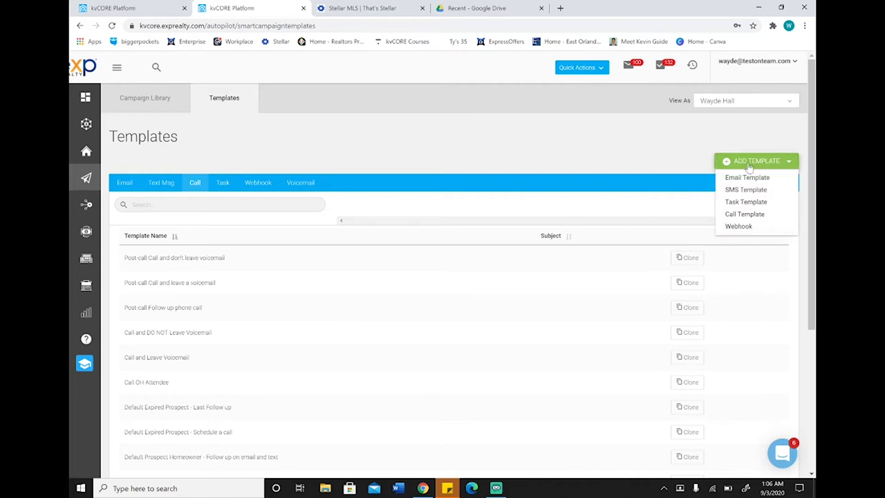
Step: Create call template 'OH - Post Open House Call' with content 'Hey, swinging by call' and locate it
click(742, 215)
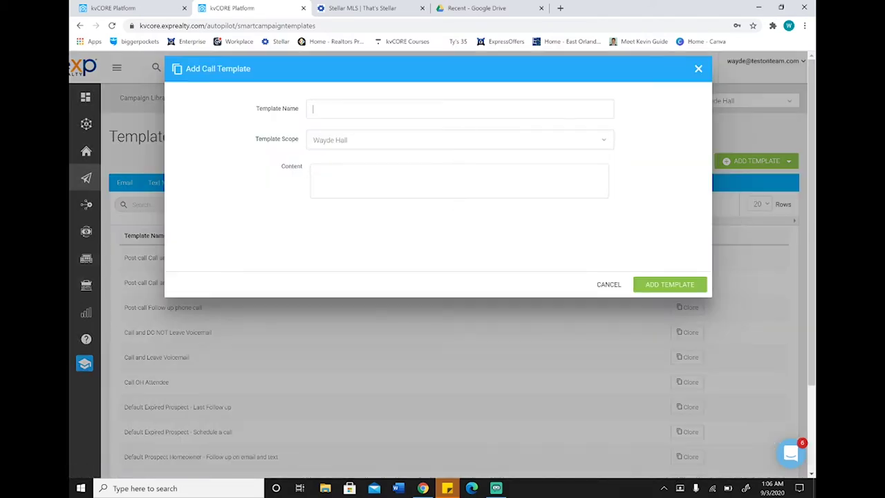
text(OH)
text( - Call)
key(BackSpace)
key(BackSpace)
key(BackSpace)
text(Post)
text( Open Hous)
text(e Call)
text(Hey)
text(, swinging by)
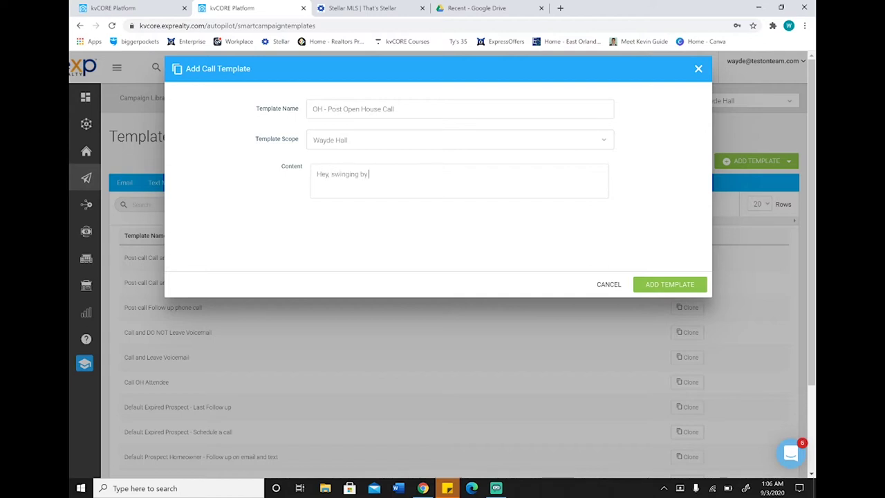
text( call)
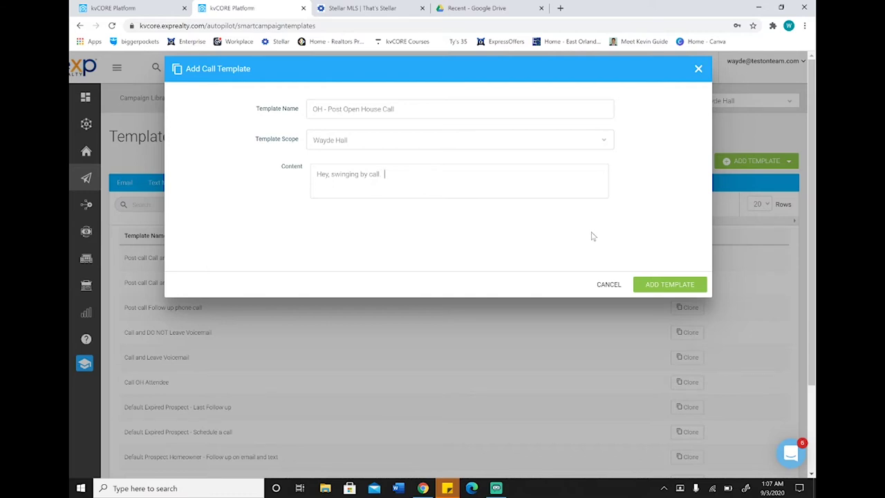
click(677, 285)
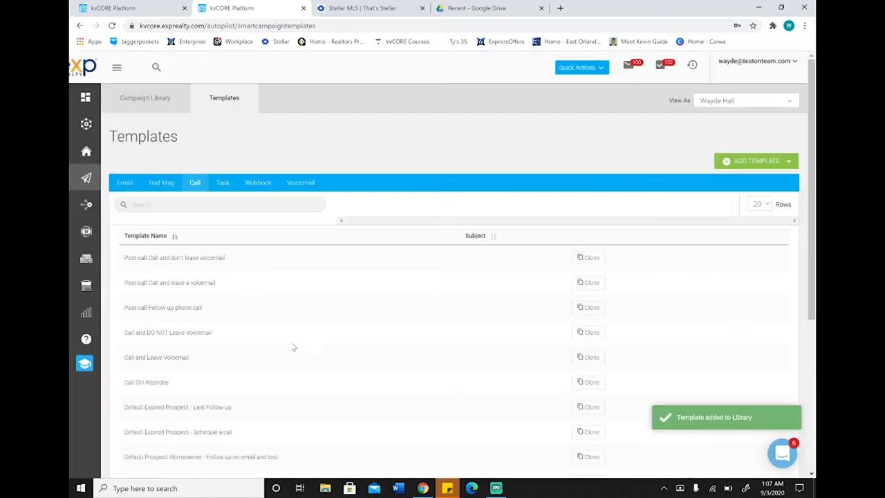
scroll(389, 326, down, 2)
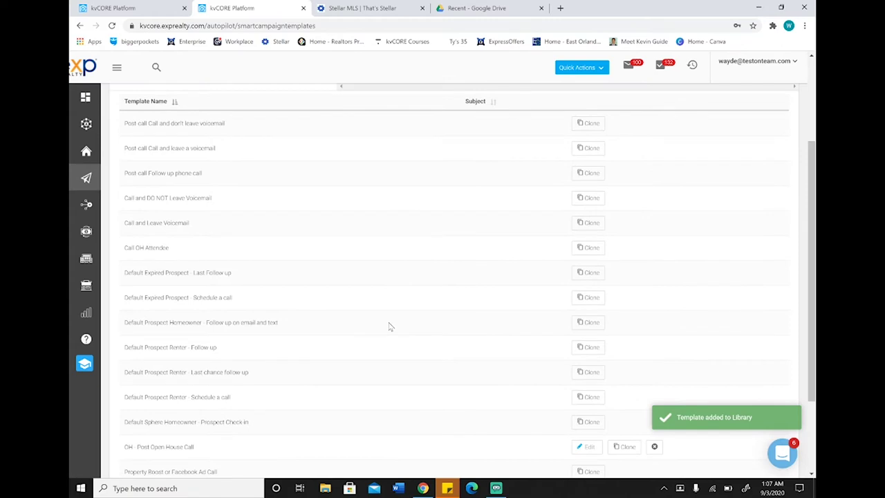
scroll(389, 327, down, 2)
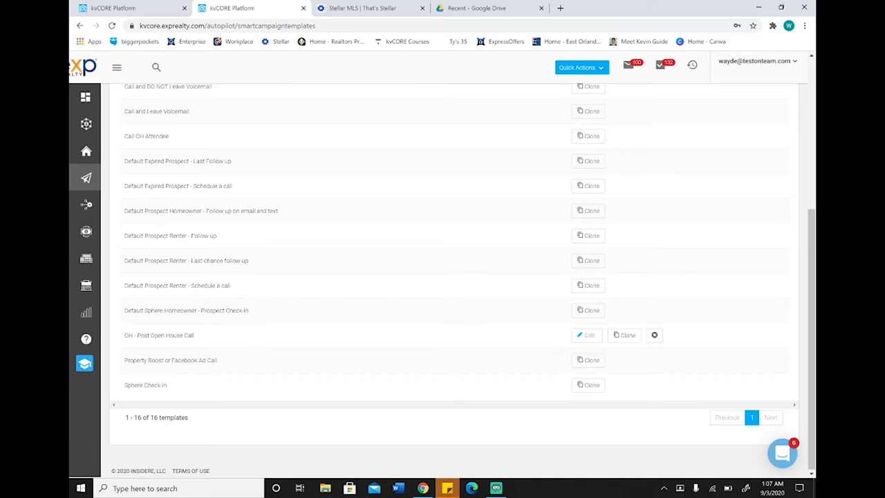
scroll(266, 330, up, 4)
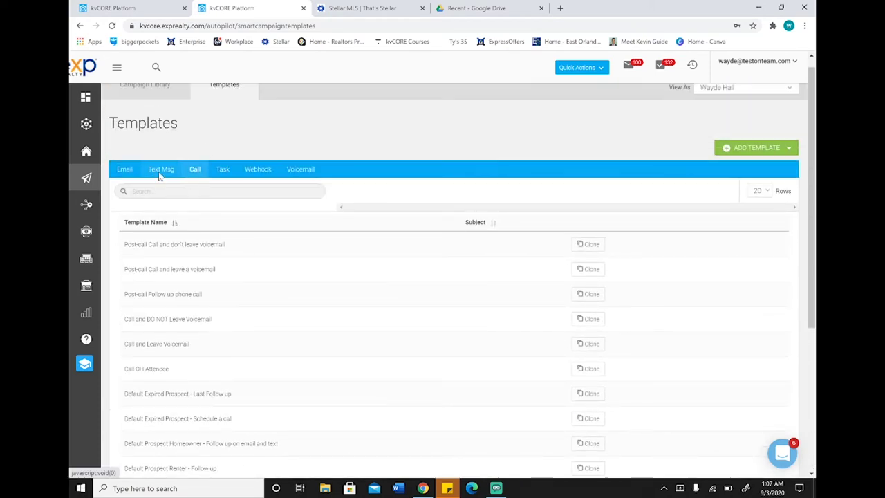
Step: Filter Text Msg templates by 'oh', clone OH - Day 1 Text, review its message, then close it
click(159, 175)
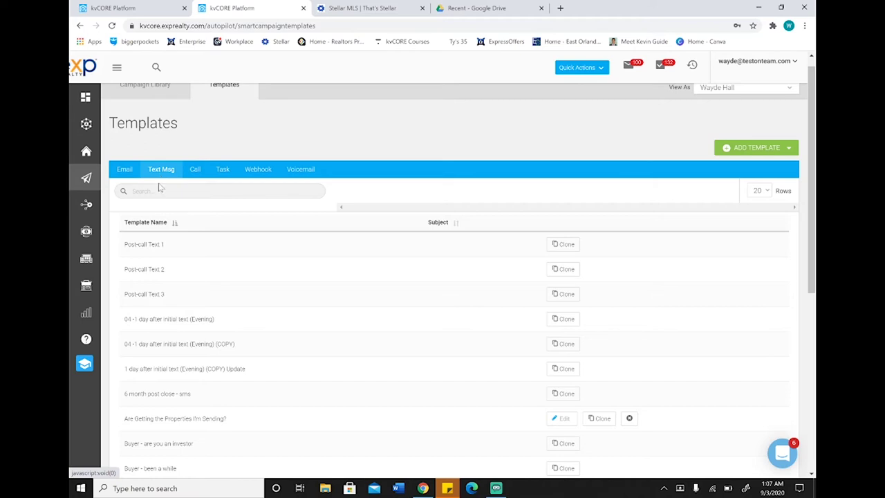
click(158, 189)
text(oh)
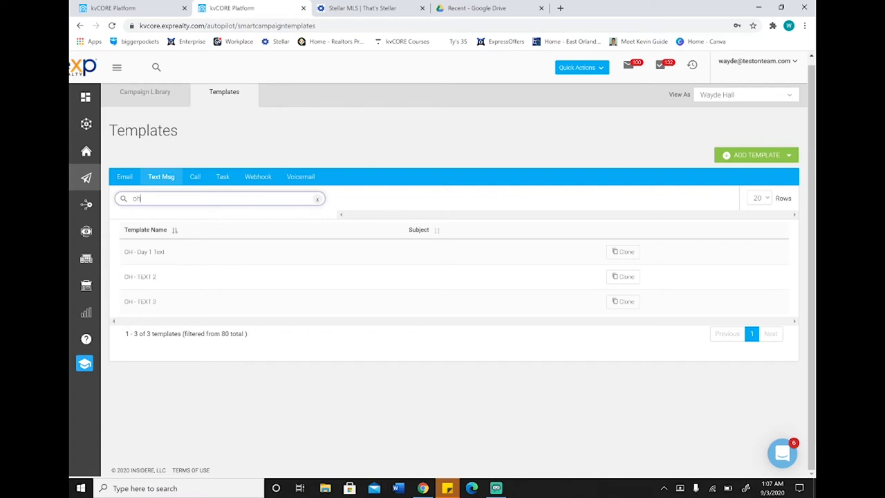
click(620, 253)
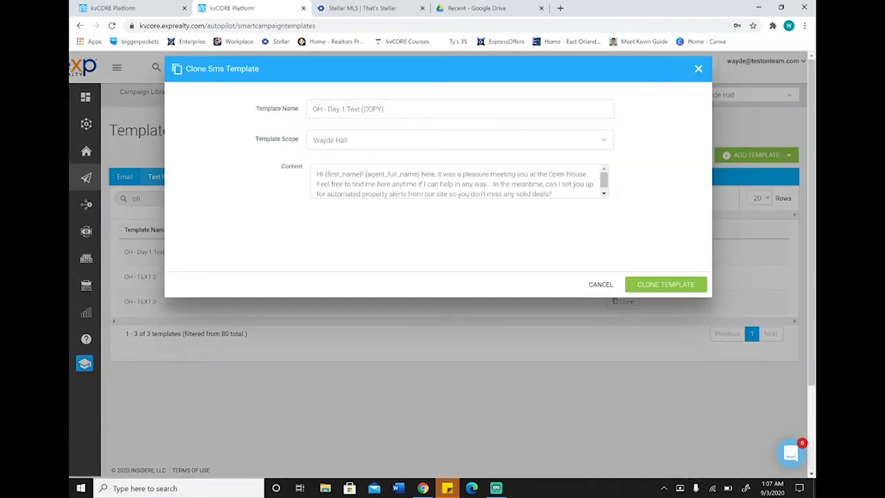
scroll(460, 181, down, 1)
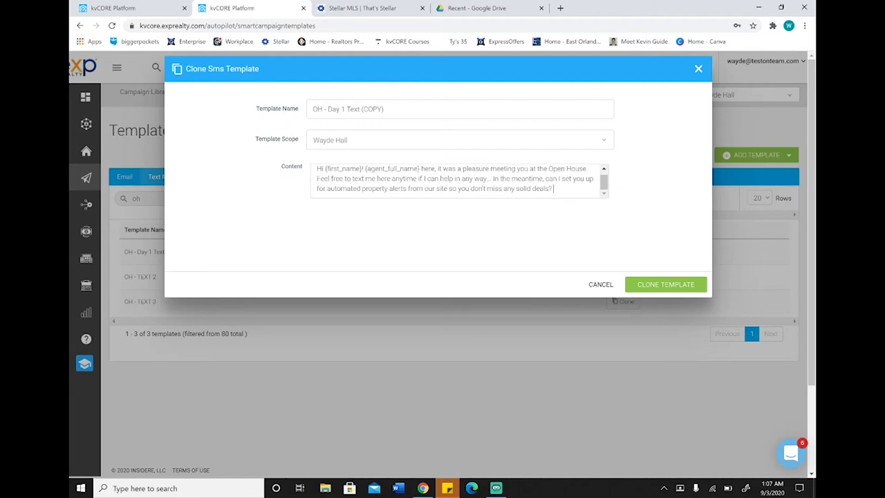
drag(553, 189, 316, 170)
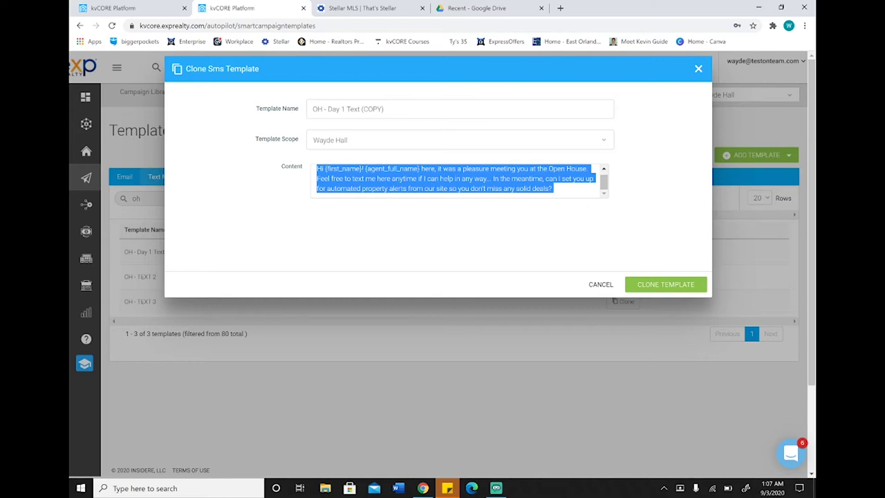
click(545, 211)
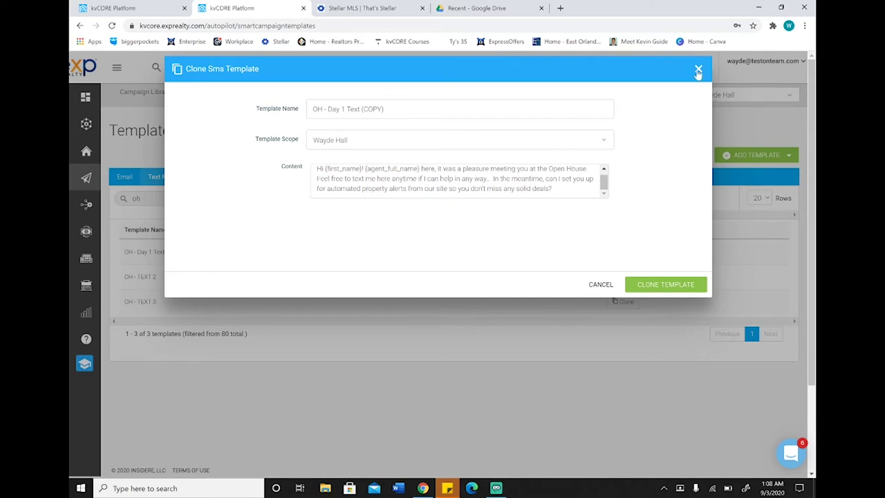
drag(554, 189, 309, 172)
click(618, 240)
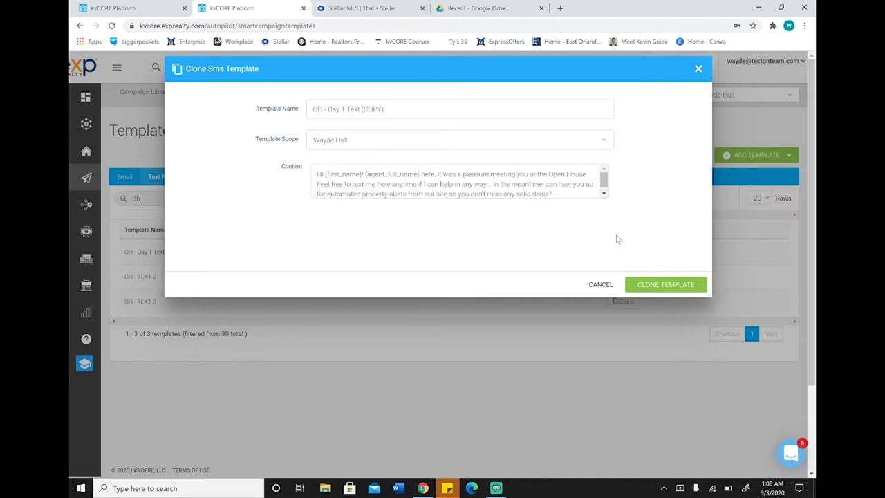
click(698, 69)
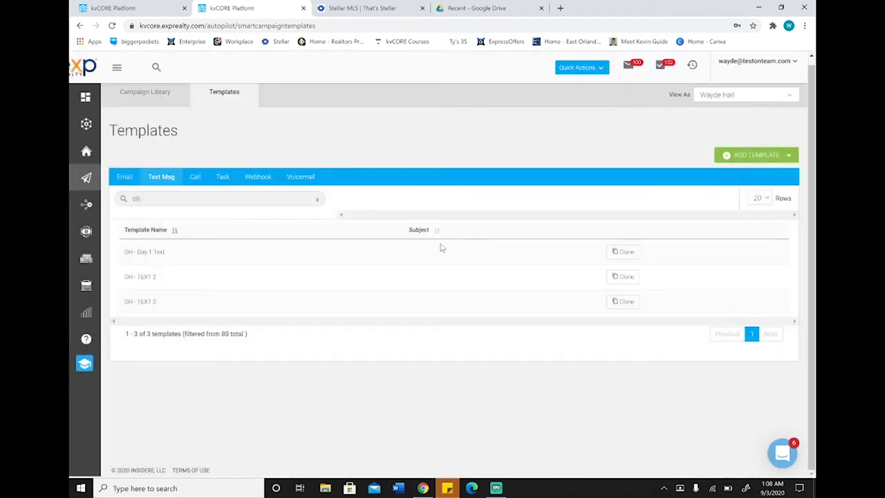
Step: Clone OH - Day 1 Text again, save it, and open OH - Day 1 Text (COPY) for editing
click(625, 256)
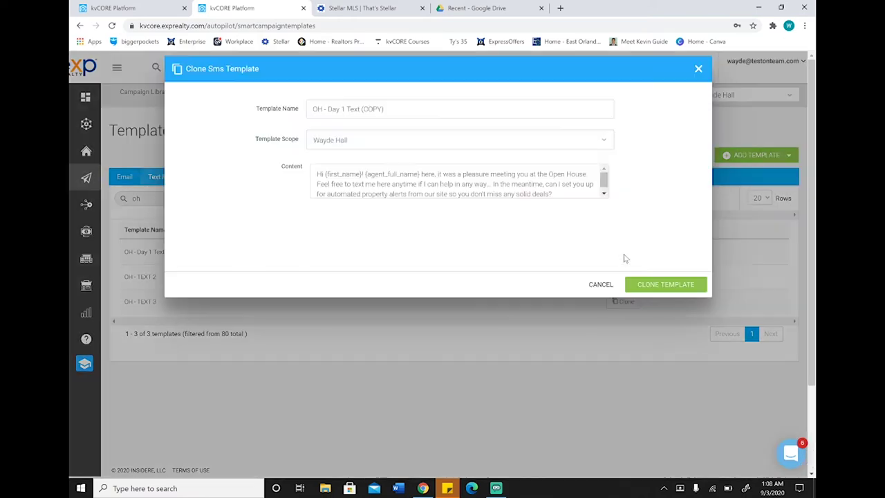
click(668, 290)
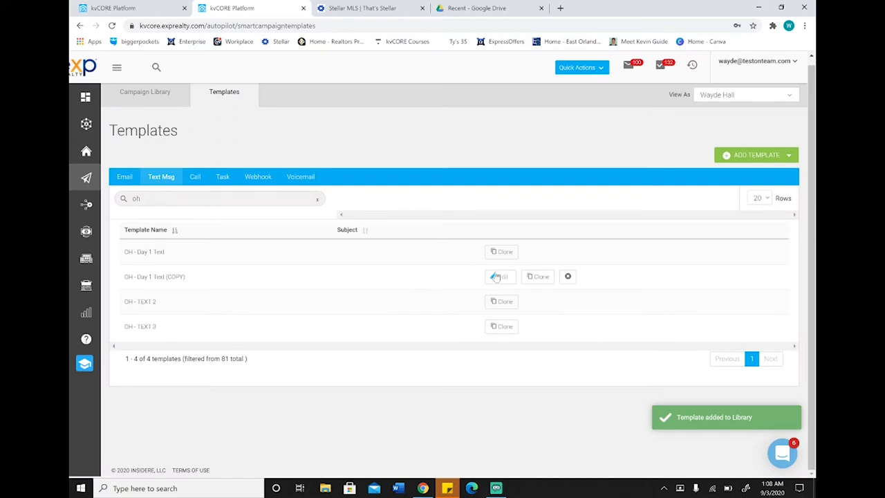
click(499, 277)
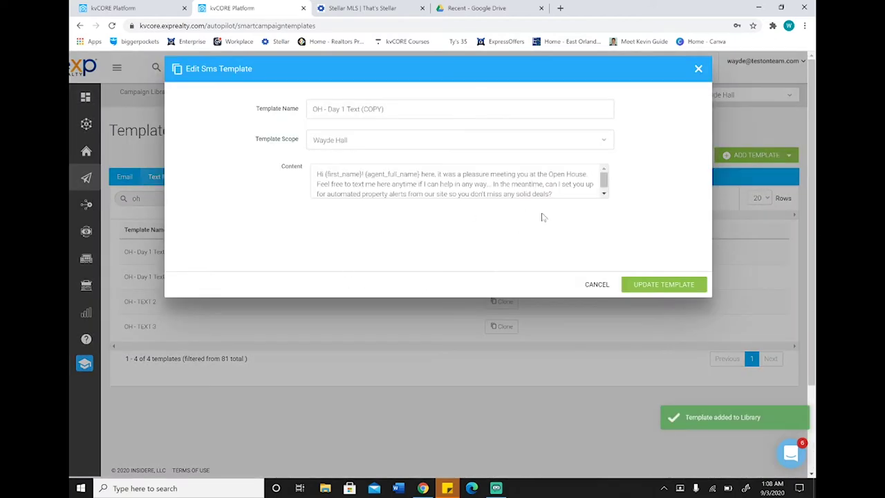
click(698, 69)
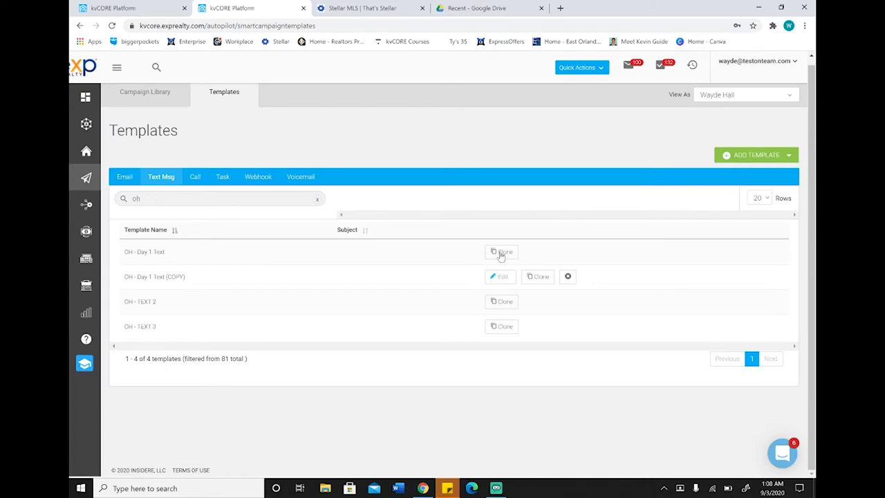
drag(190, 279, 165, 277)
click(498, 276)
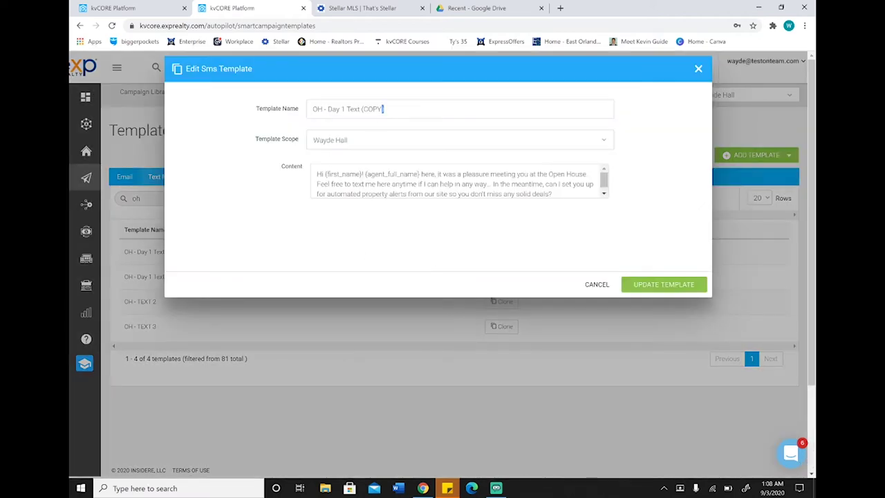
Step: Rename the copied template to 'OH - Follow Up Text'
key(BackSpace)
key(BackSpace)
key(BackSpace)
key(BackSpace)
key(BackSpace)
key(BackSpace)
key(BackSpace)
key(BackSpace)
key(BackSpace)
key(BackSpace)
key(BackSpace)
key(BackSpace)
key(BackSpace)
key(BackSpace)
key(BackSpace)
key(BackSpace)
key(BackSpace)
text(Follow Up Tect)
key(BackSpace)
key(BackSpace)
text(xt)
Step: Delete the agent introduction and the property alerts sentence from the message
drag(365, 174, 437, 174)
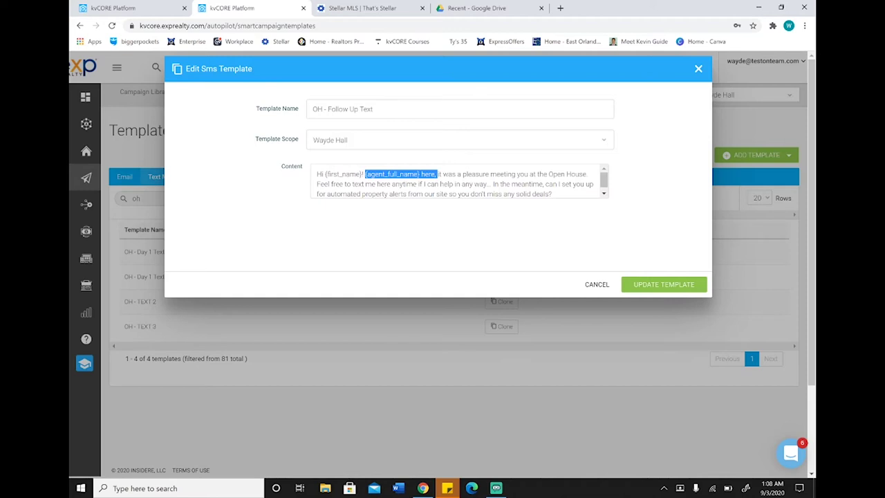
key(BackSpace)
text(I)
key(Delete)
key(Delete)
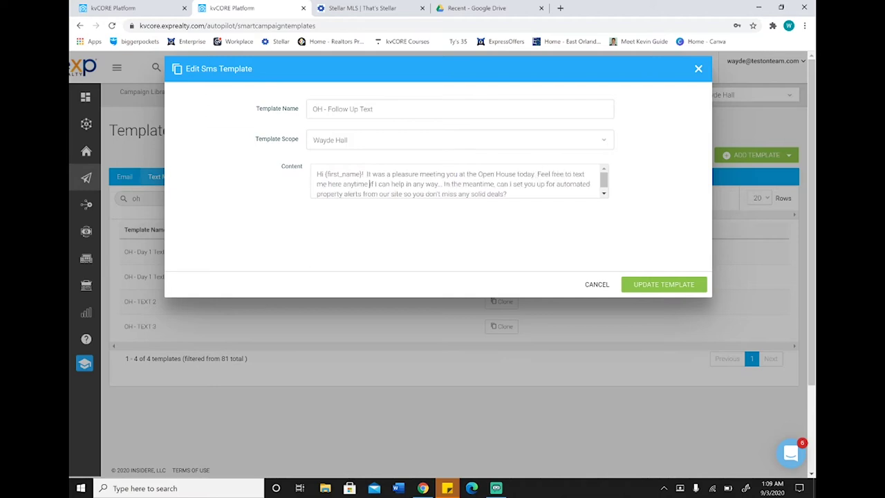
key(BackSpace)
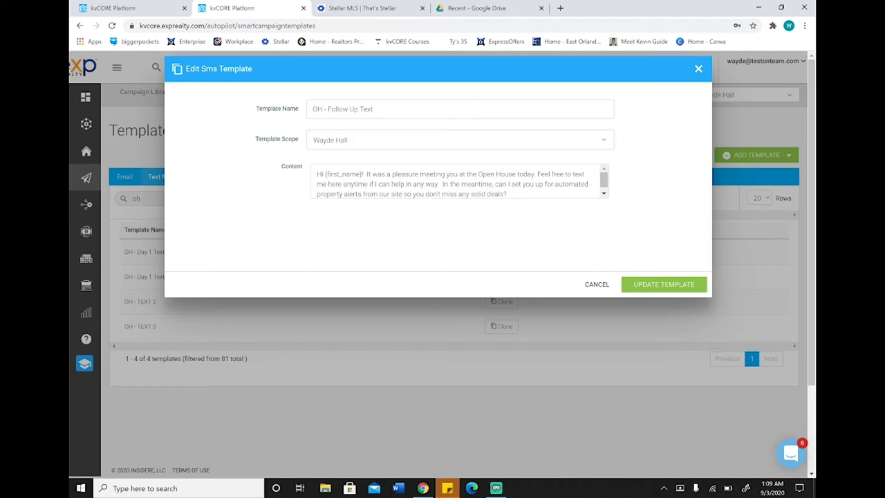
key(Delete)
key(Delete)
key(Delete)
key(Delete)
key(Delete)
key(Delete)
key(Delete)
key(Delete)
key(Delete)
key(Delete)
key(Delete)
key(Delete)
key(Delete)
key(Delete)
key(Delete)
key(Delete)
key(Delete)
key(Delete)
key(Delete)
key(Delete)
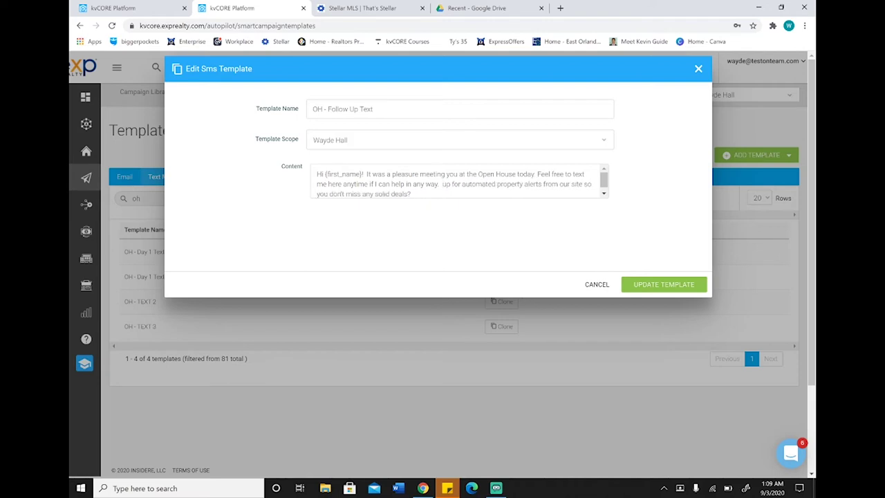
key(Delete)
key(Delete)
key(Delete)
key(Delete)
key(Delete)
key(Delete)
key(Delete)
key(Delete)
key(Delete)
key(Delete)
key(Delete)
key(Delete)
key(Delete)
key(Delete)
key(Delete)
key(Delete)
key(Delete)
key(Delete)
key(Delete)
key(Delete)
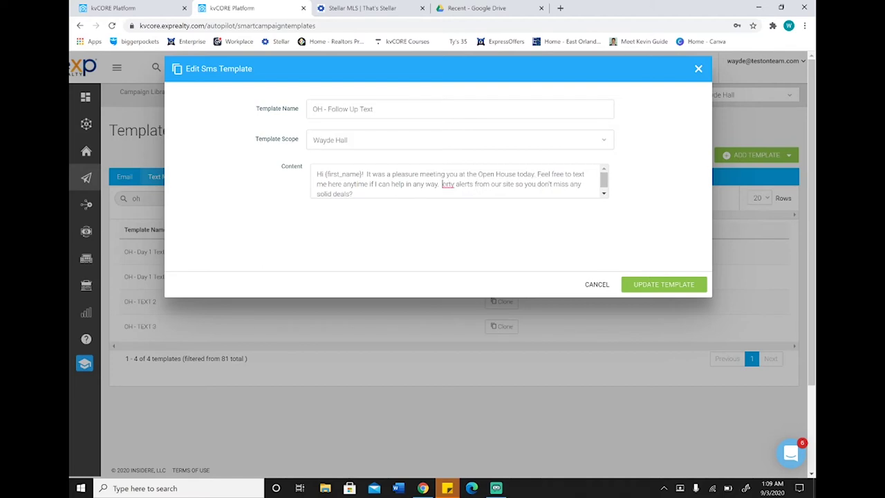
key(Delete)
key(Delete)
key(Delete)
key(Delete)
key(Delete)
key(Delete)
key(Delete)
key(Delete)
key(Delete)
key(Delete)
key(Delete)
key(Delete)
key(Delete)
key(Delete)
key(Delete)
key(Delete)
key(Delete)
key(Delete)
key(Delete)
key(Delete)
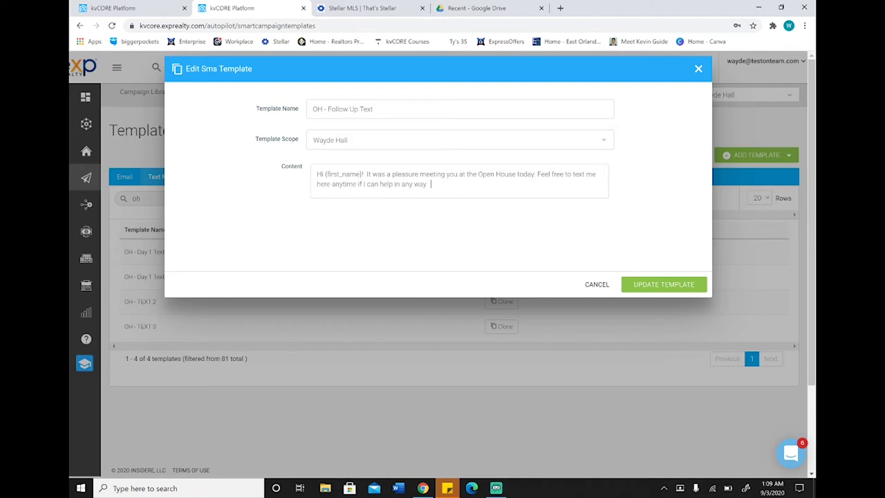
Step: Add the offer to meet and review homes plus the agent's signature line, then update the template
text(If you'd like to get together and revi)
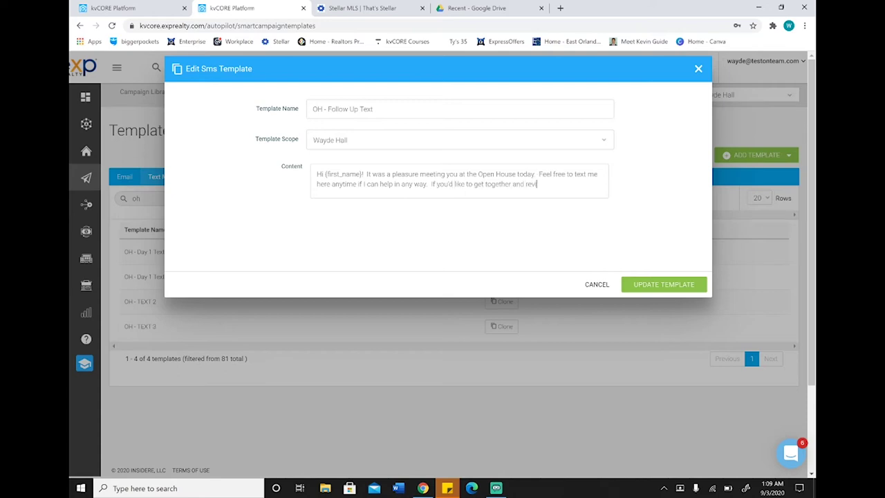
text(ew any of the homes I've sent your way I'd be hap)
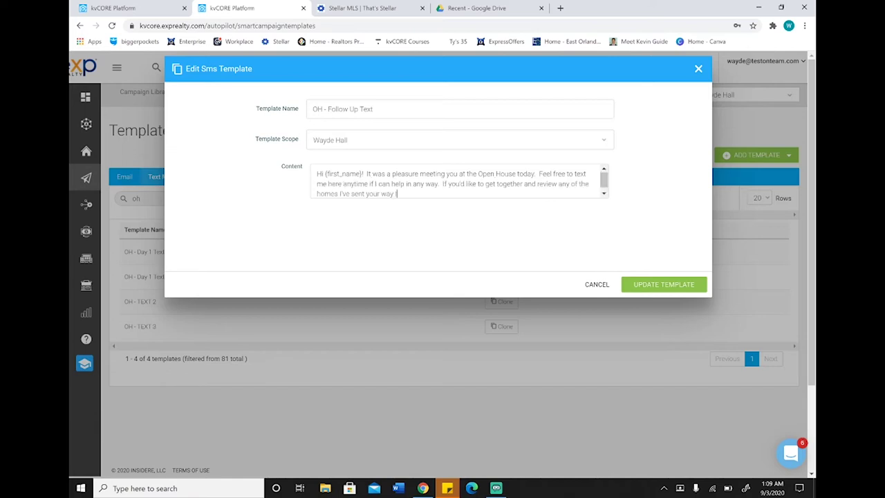
text(py to coordinate something with you!)
key(Return)
key(Return)
text(Wa)
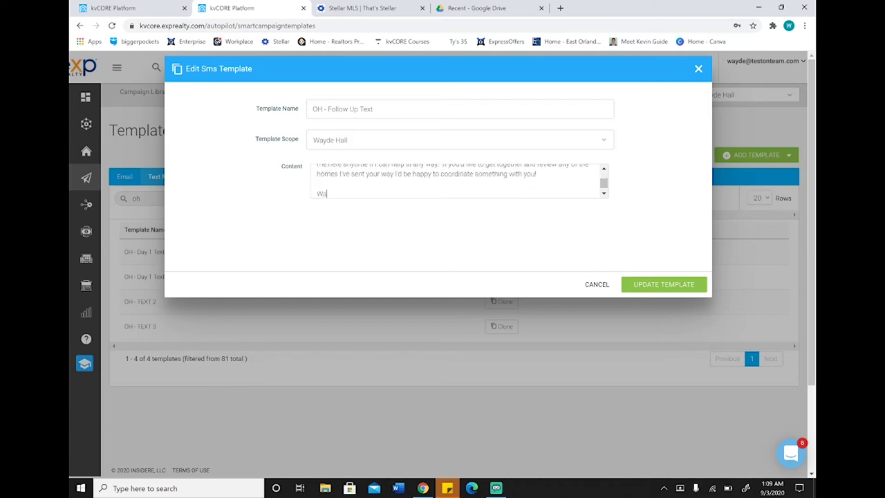
text(yde Hall, The Teston Team, eXp Realty)
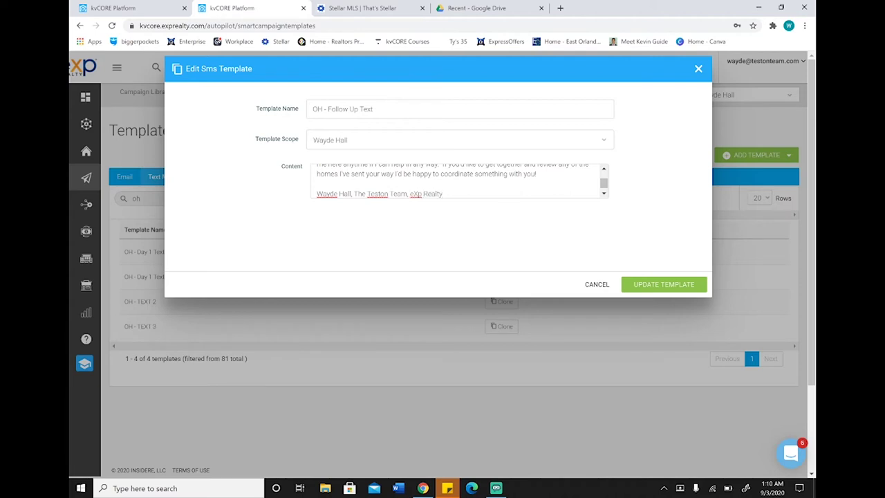
scroll(460, 181, up, 3)
scroll(460, 181, down, 3)
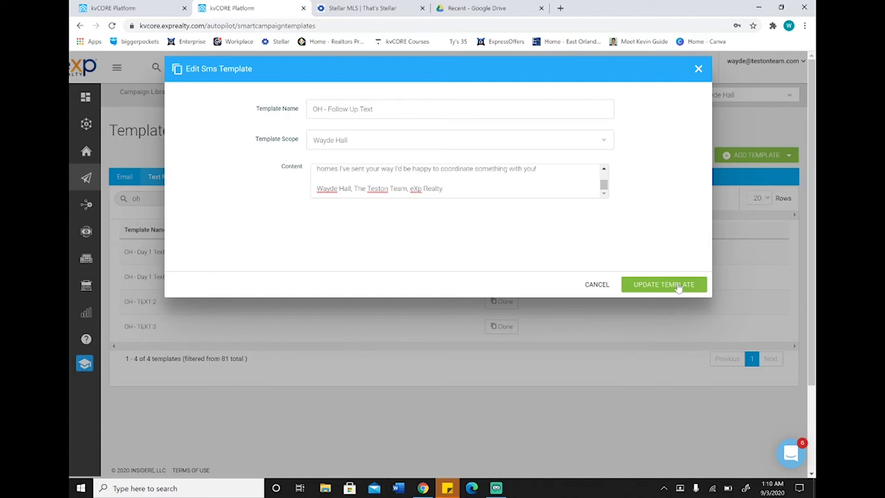
click(679, 287)
drag(189, 282, 123, 280)
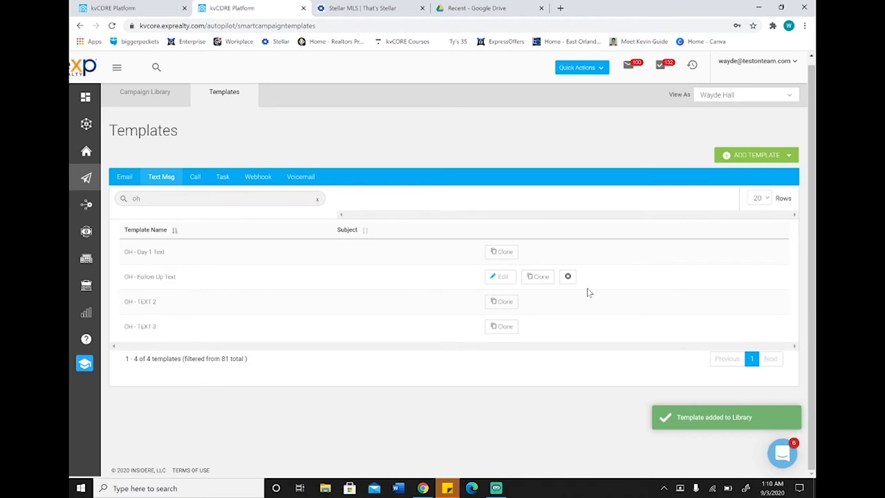
click(505, 280)
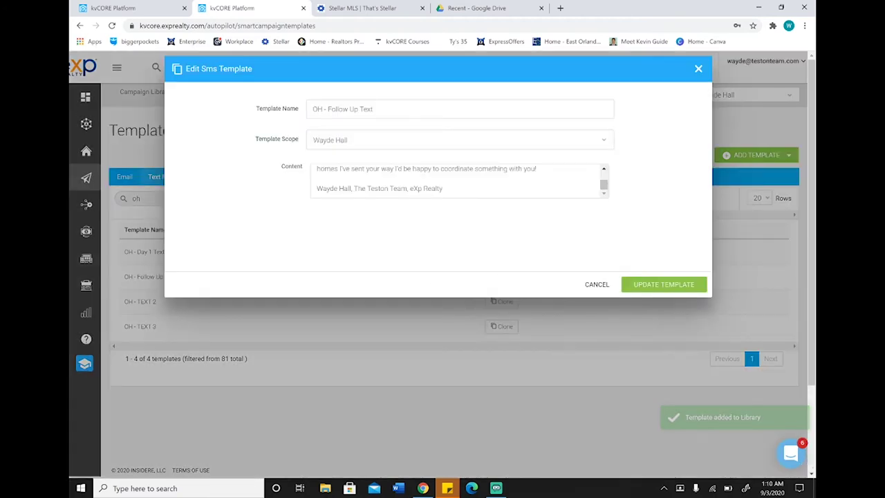
scroll(456, 183, up, 3)
scroll(460, 181, down, 2)
scroll(459, 181, up, 2)
scroll(460, 181, down, 2)
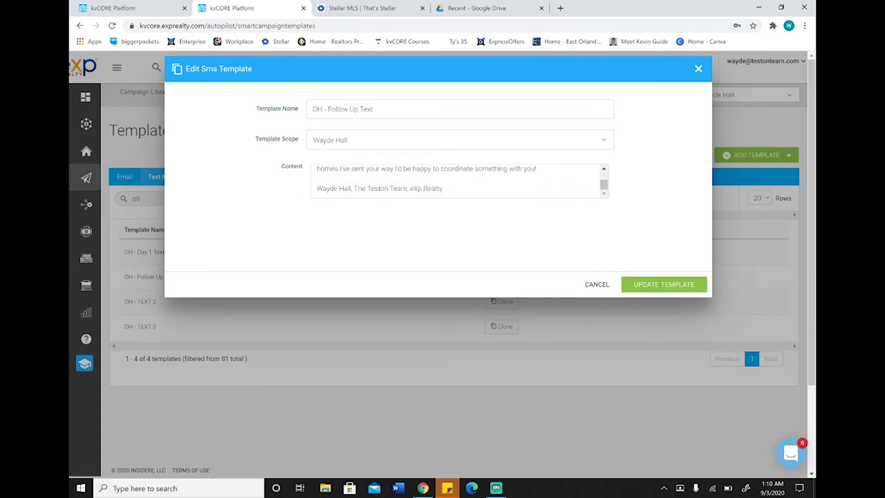
click(698, 69)
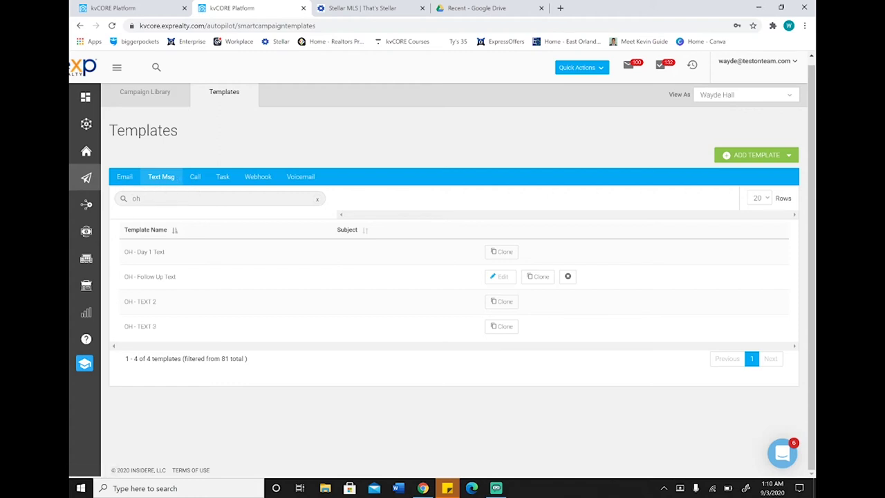
Step: Switch from Email to the Task templates and scroll through entries like Post-call Move to Sphere
click(125, 178)
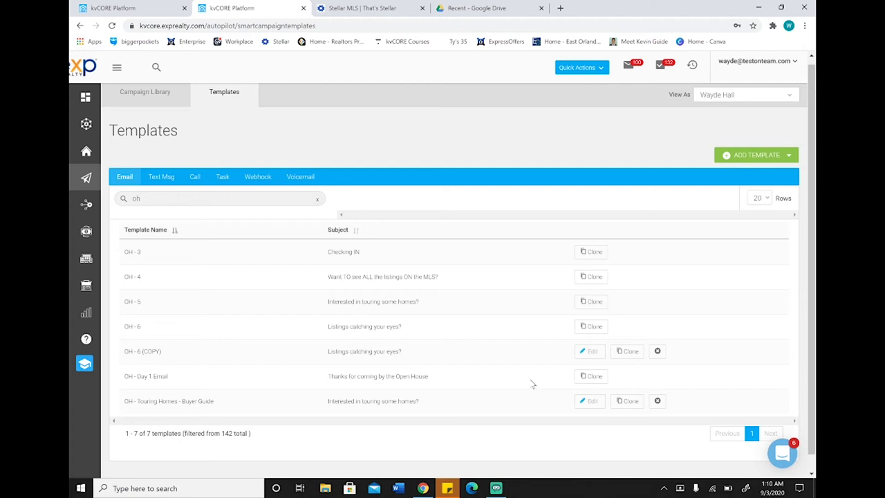
click(222, 176)
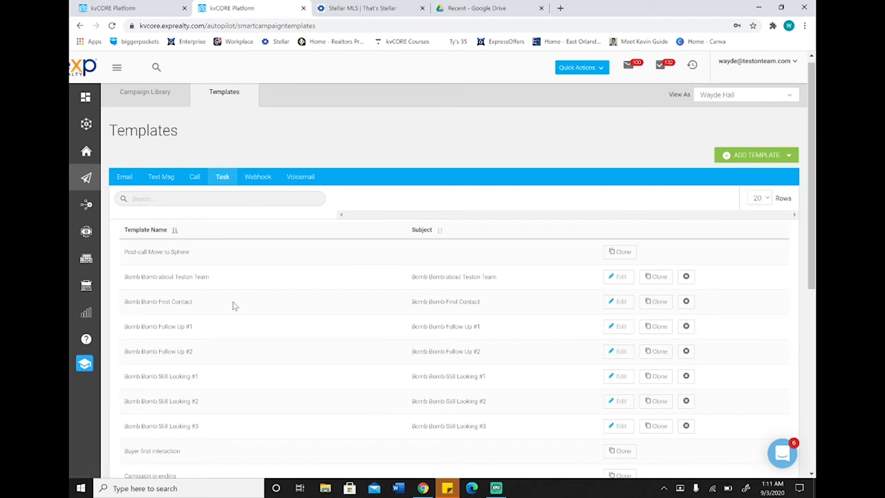
scroll(246, 309, down, 1)
scroll(246, 309, down, 2)
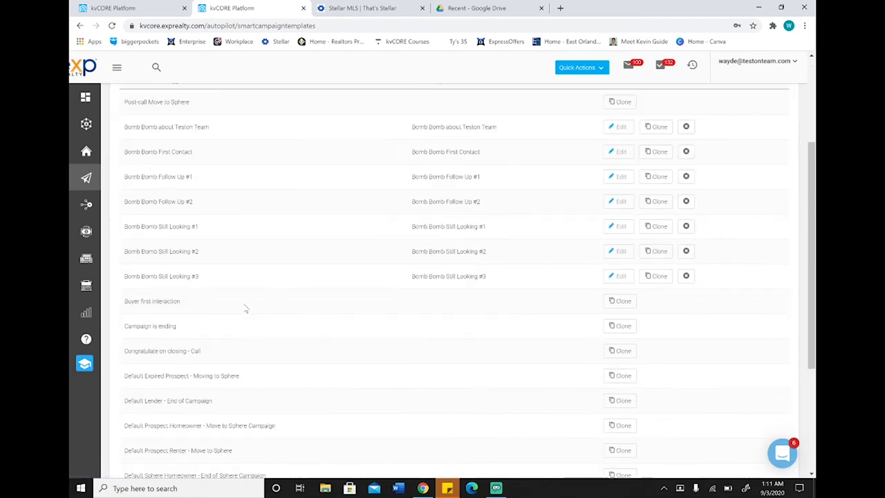
scroll(246, 309, down, 2)
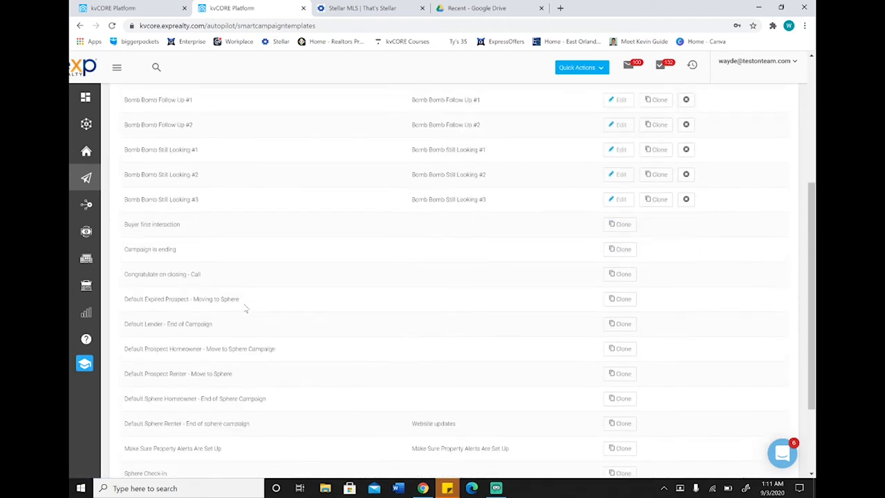
scroll(245, 309, down, 1)
scroll(245, 309, up, 6)
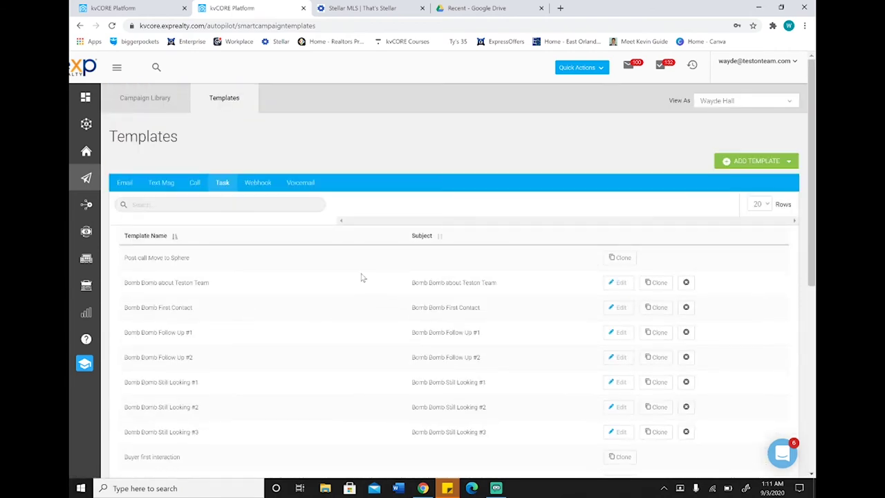
Step: Add task template 'OH - Bomb Bomb Email' titled 'Send Post OH BB', leaving content empty
click(741, 163)
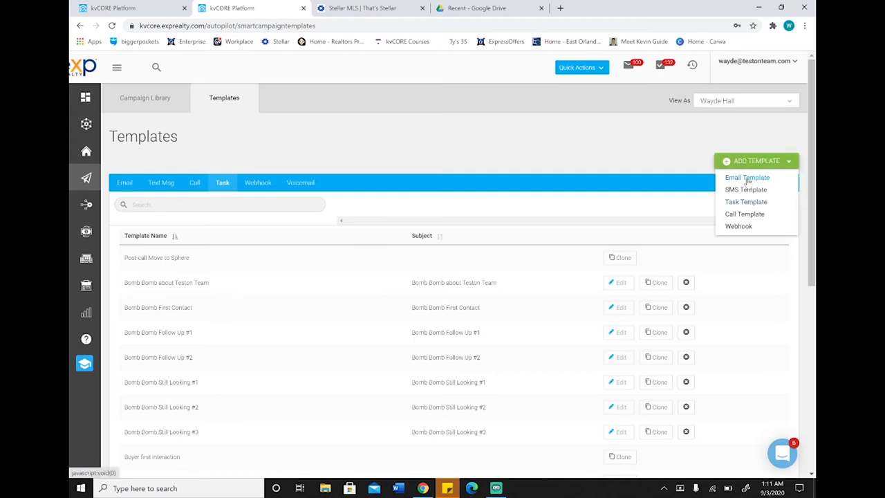
click(744, 201)
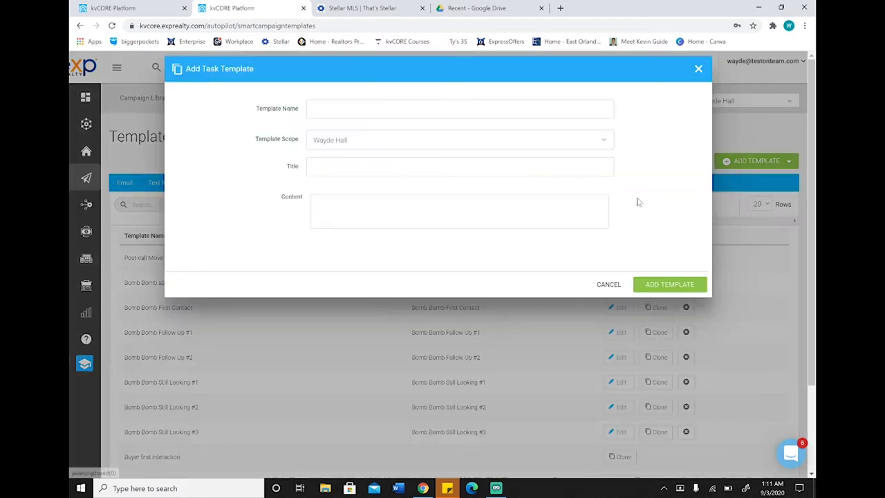
text(OH -)
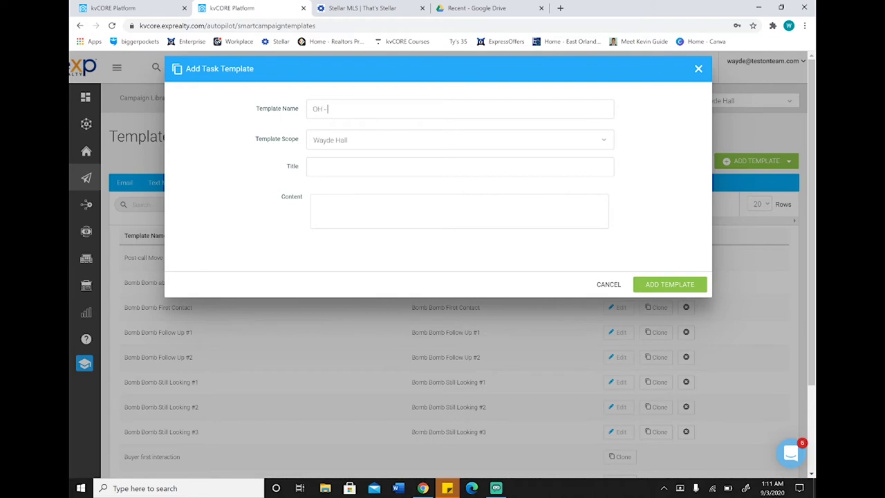
text( Bomb Bomb Email)
click(314, 167)
text(Send Post OH BB)
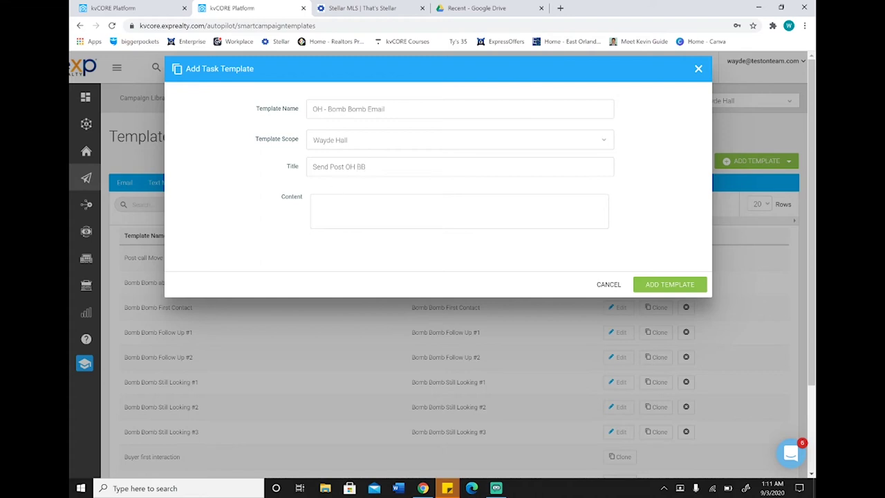
click(469, 199)
click(668, 284)
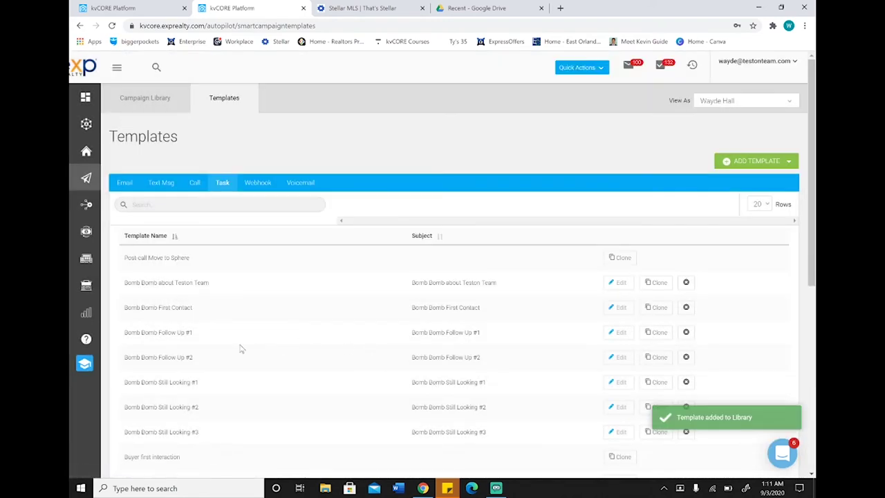
Step: Filter the Email templates by 'oh' and clone the OH - Day 1 Email template
scroll(242, 349, down, 3)
scroll(241, 349, down, 3)
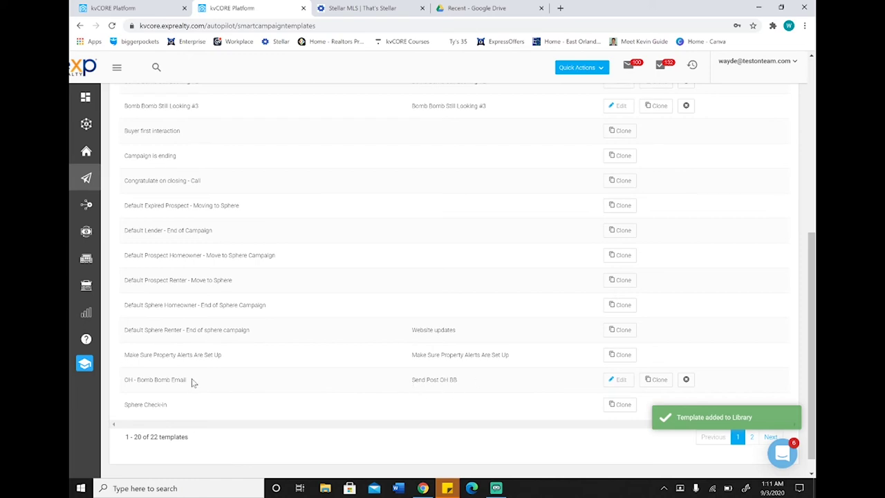
scroll(482, 231, up, 6)
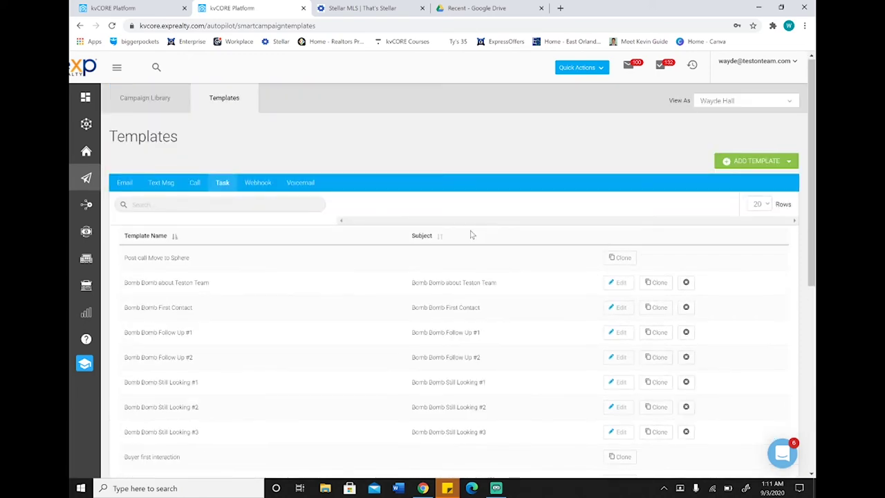
click(124, 184)
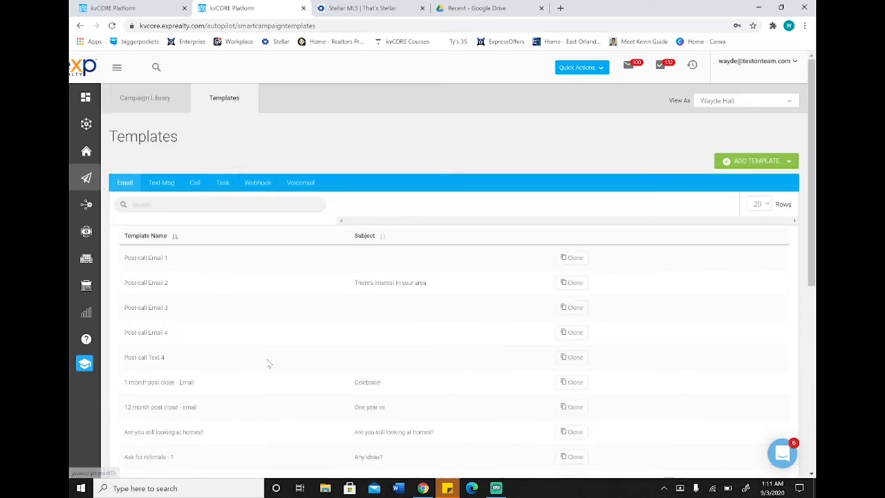
scroll(269, 364, down, 2)
scroll(269, 364, down, 3)
scroll(269, 364, up, 5)
click(207, 204)
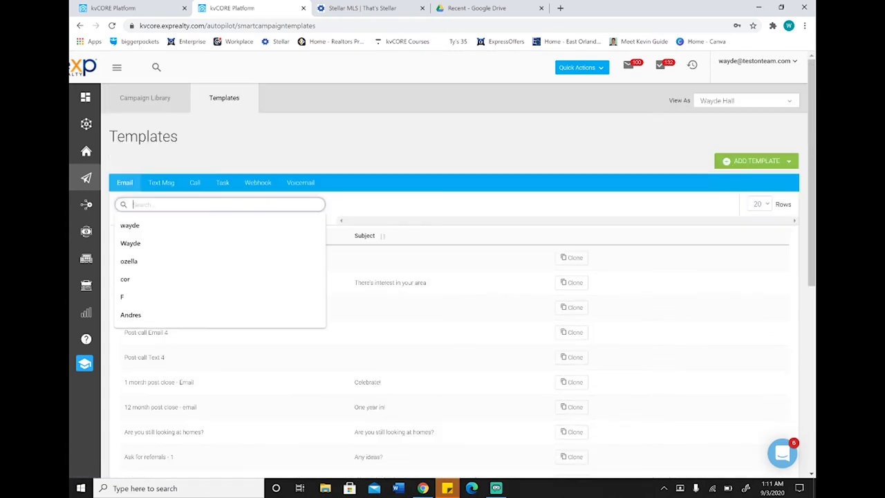
text(oh)
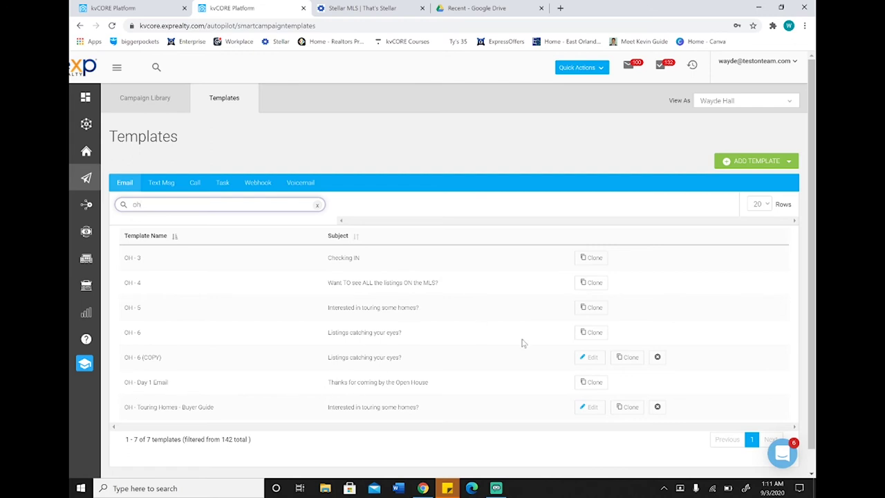
click(592, 383)
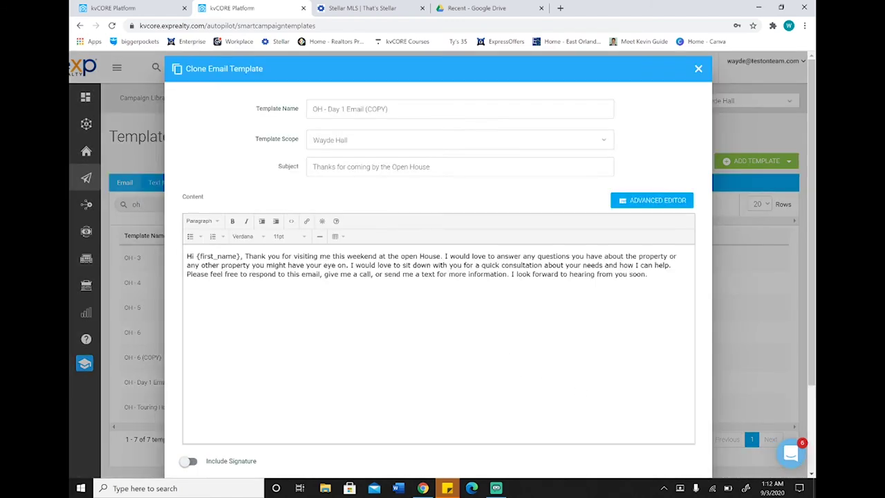
Step: Switch on Include Signature for the OH - Day 1 Email (COPY) clone
scroll(480, 272, down, 3)
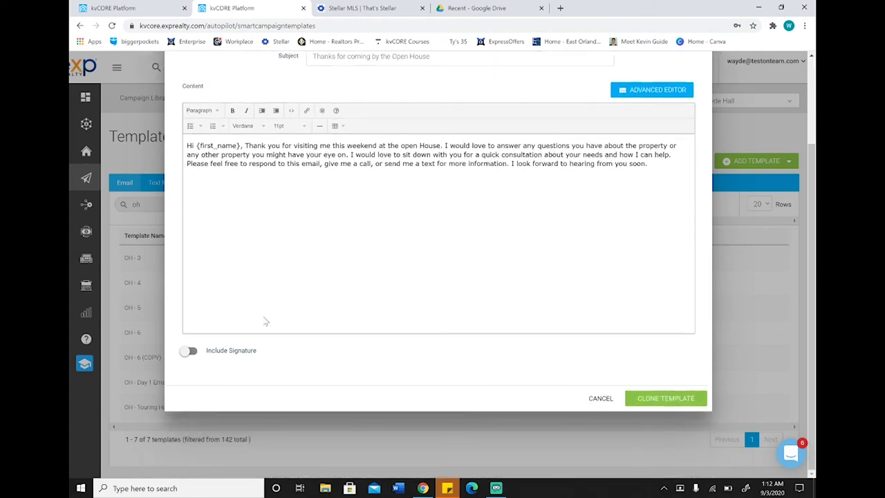
click(188, 352)
scroll(286, 249, up, 2)
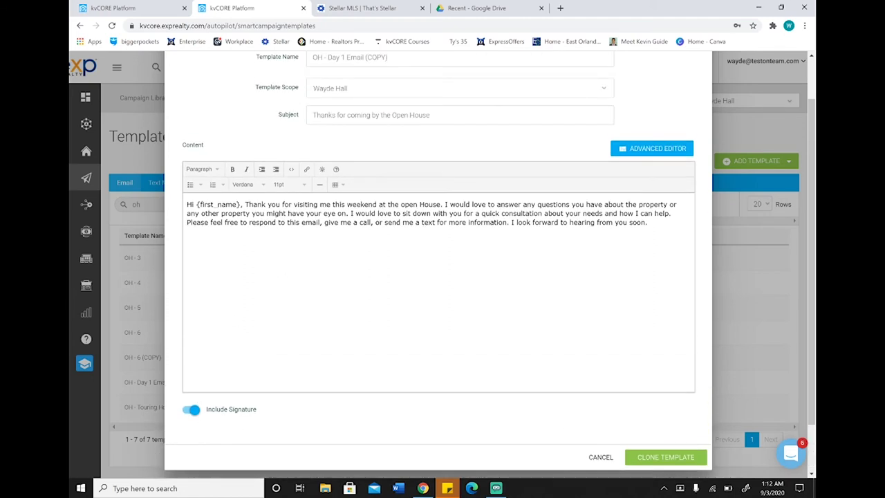
click(445, 204)
Step: Delete the sentence offering a consultation from the email body
drag(351, 212, 634, 212)
key(shift+Right)
key(shift+Right)
key(shift+Right)
key(shift+Right)
key(shift+Right)
key(shift+Right)
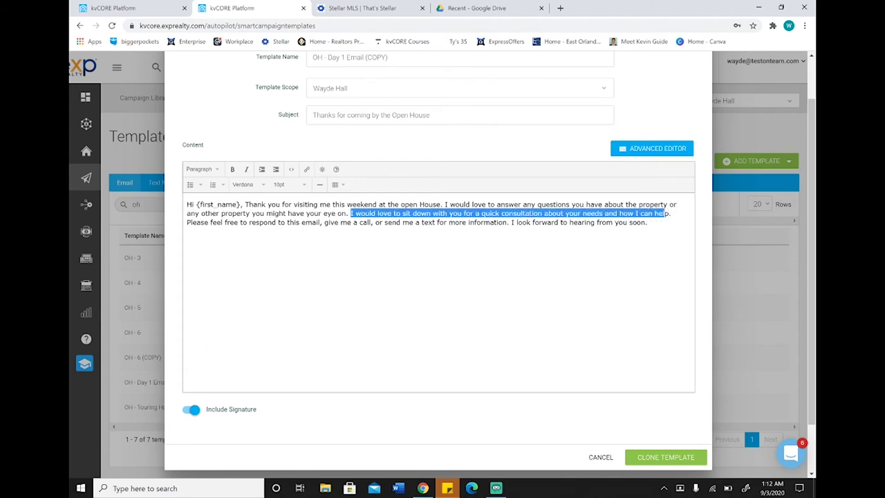
key(BackSpace)
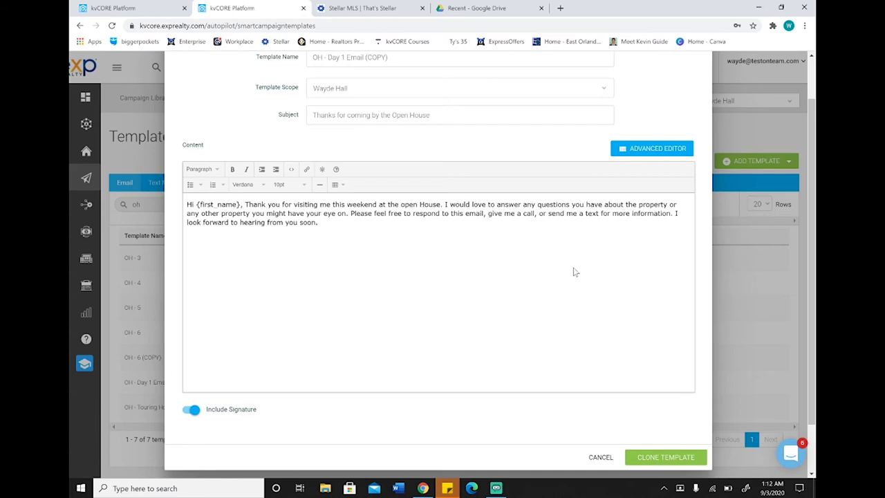
Step: Rename the template to 'OH - OH Post Email' and save the clone
scroll(392, 83, up, 2)
drag(388, 109, 328, 109)
text(OH Post Email)
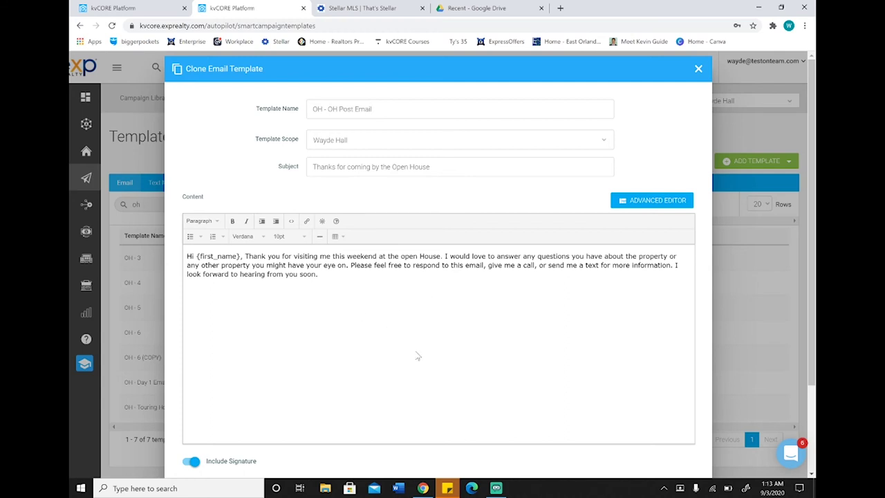
scroll(418, 356, down, 2)
scroll(383, 243, up, 2)
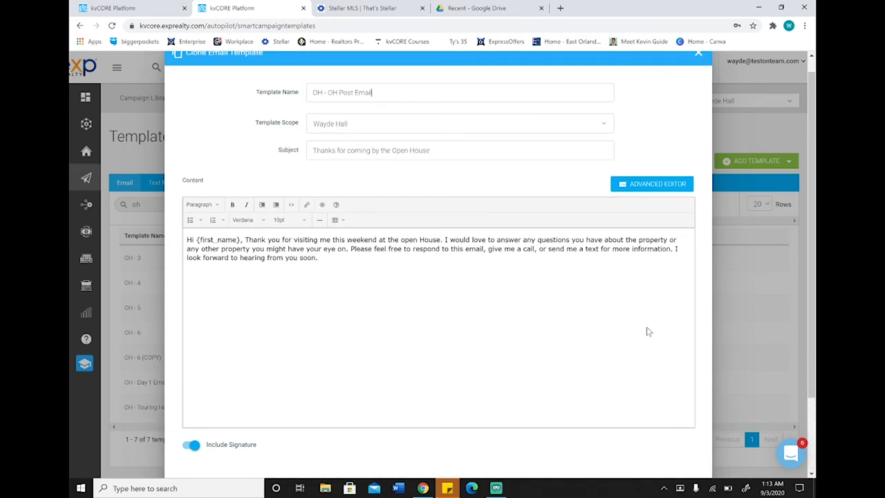
scroll(549, 304, down, 2)
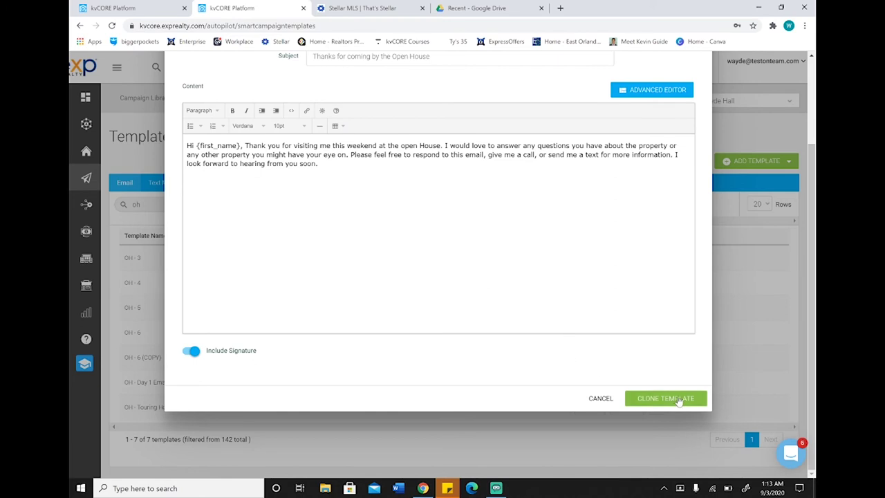
click(679, 400)
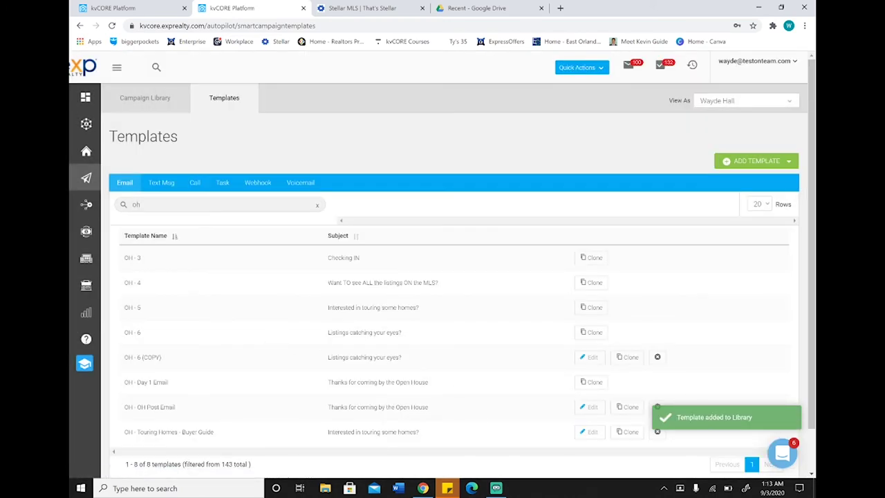
Step: Clear the 'oh' search filter so all 143 email templates are listed
scroll(378, 359, down, 1)
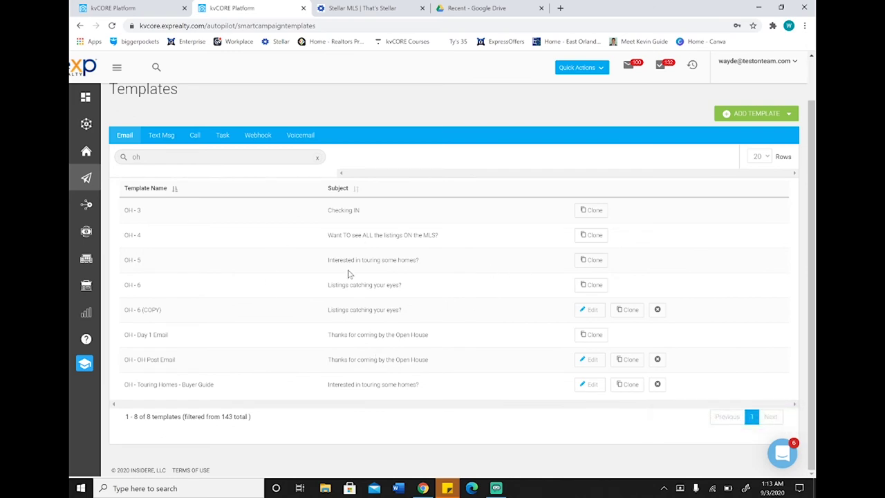
click(316, 157)
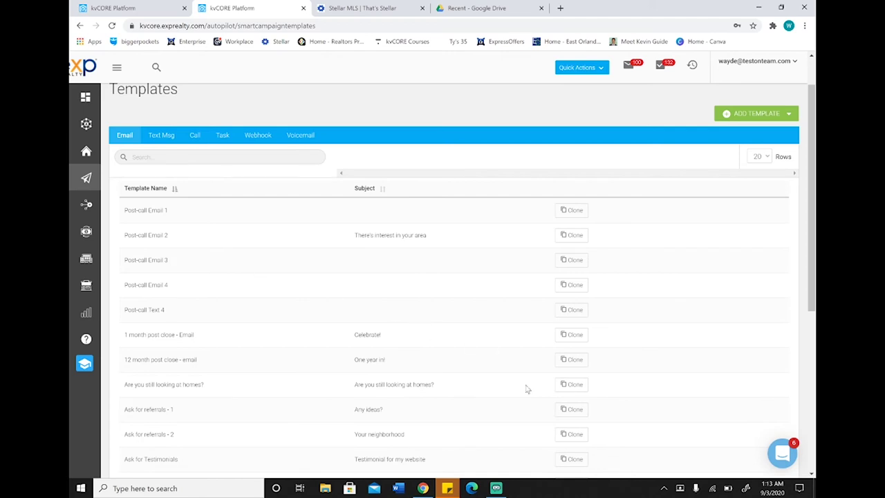
scroll(527, 389, down, 4)
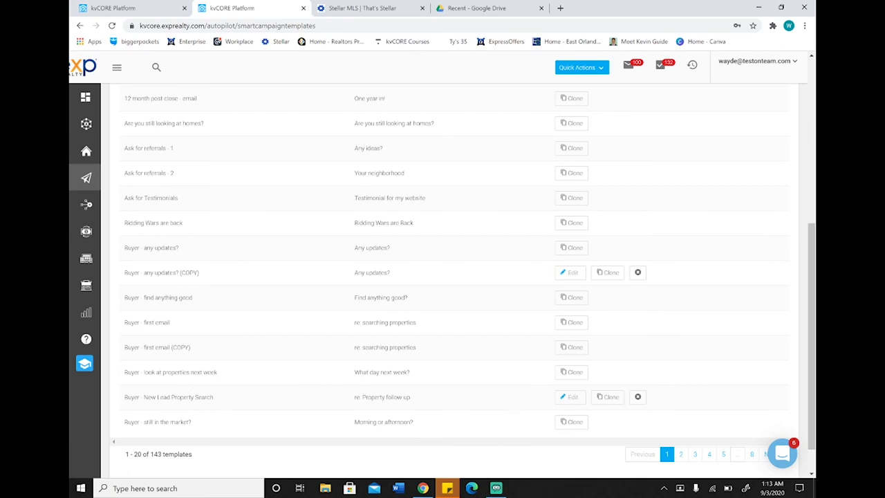
Step: Open Buyer - New Lead Property Search in the rich email editor
double_click(356, 398)
scroll(436, 367, up, 3)
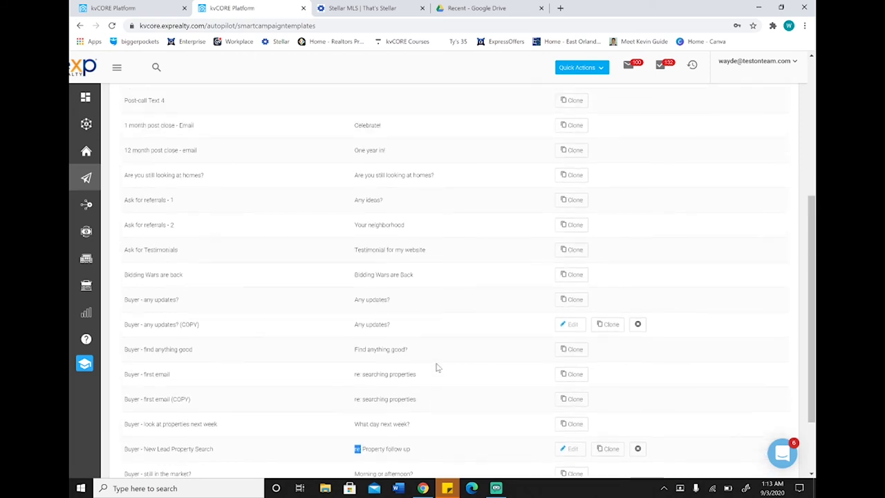
scroll(436, 367, up, 2)
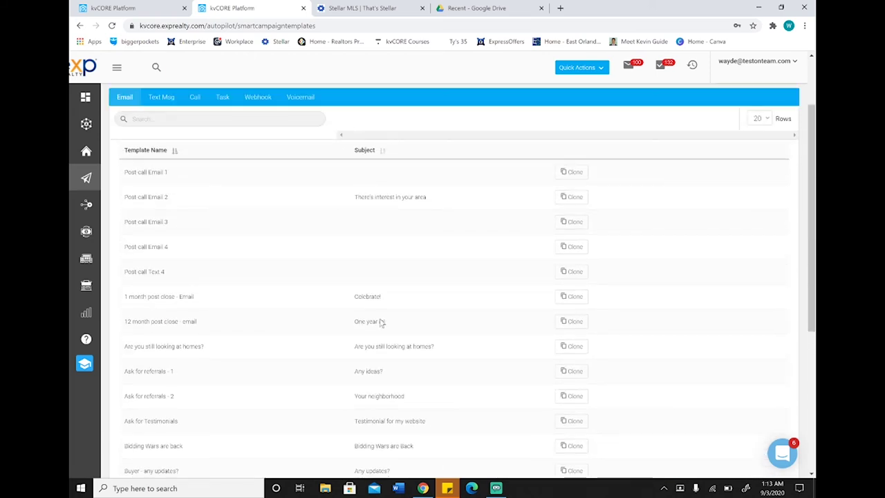
scroll(390, 346, down, 5)
click(412, 360)
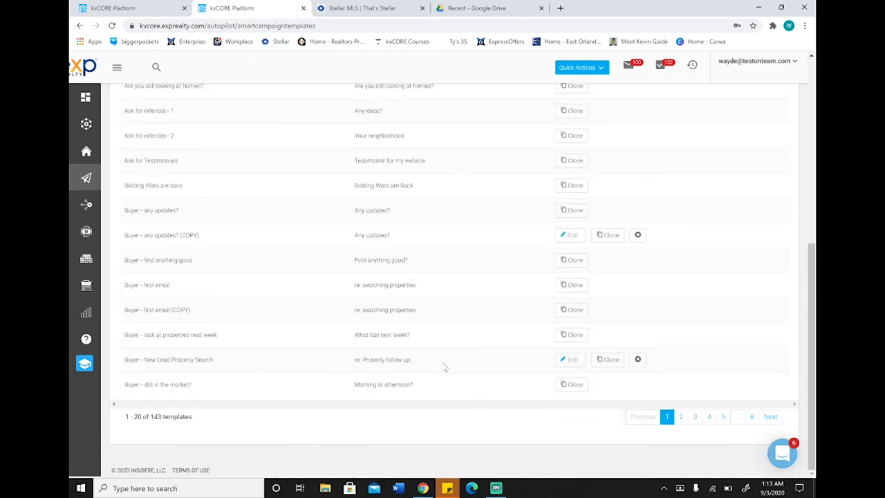
click(572, 360)
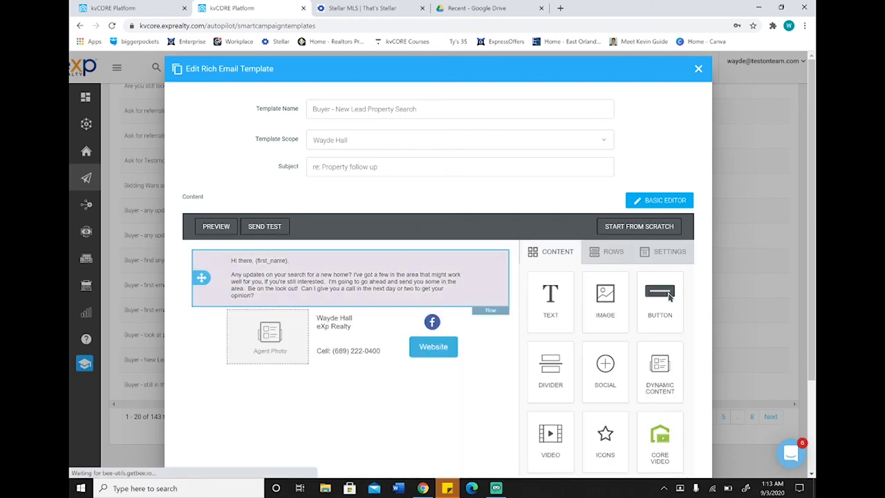
Step: Insert a one-column row above the signature and drop a Video block into it
scroll(514, 196, down, 2)
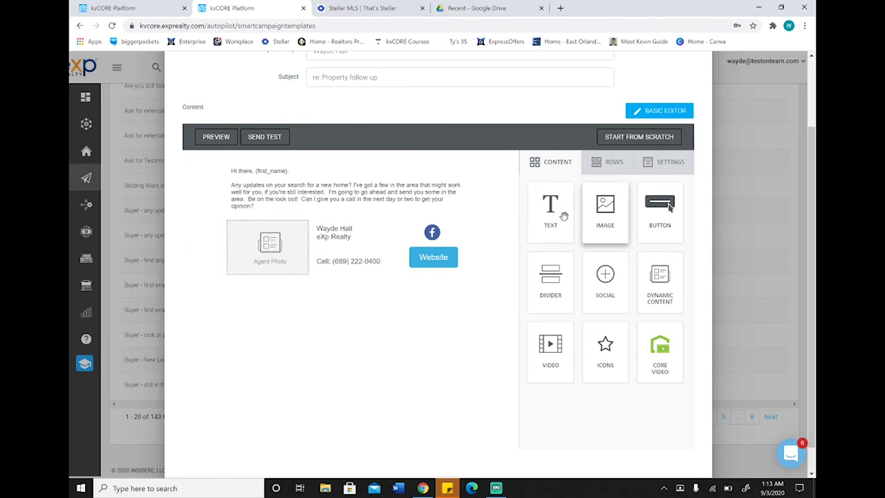
click(611, 170)
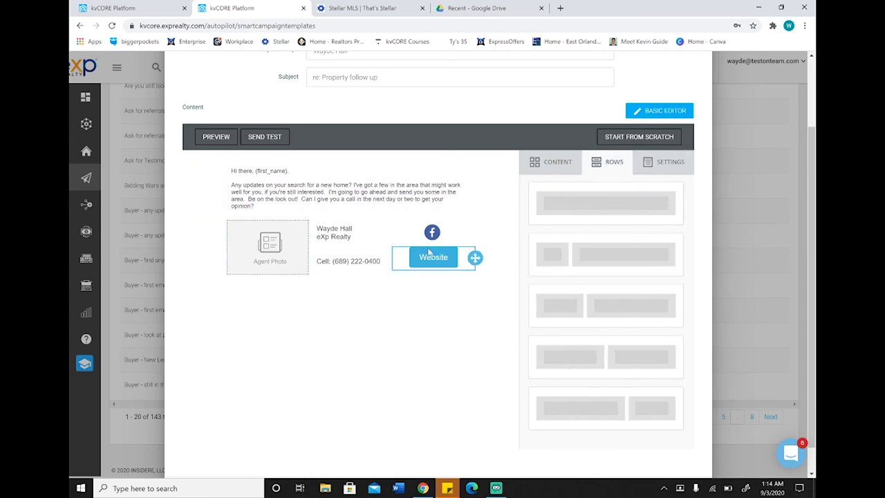
mouse_move(650, 210)
mouse_down()
mouse_move(523, 237)
mouse_move(432, 235)
mouse_up()
click(562, 166)
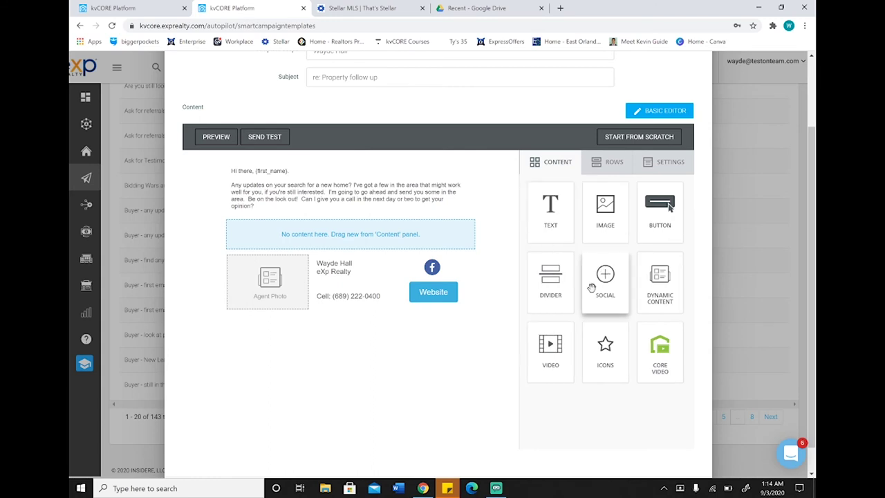
drag(555, 344, 366, 237)
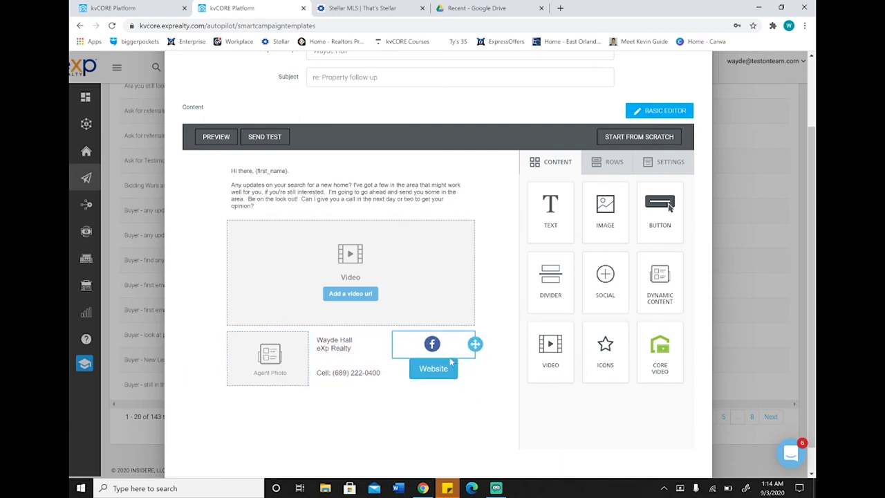
scroll(449, 384, down, 1)
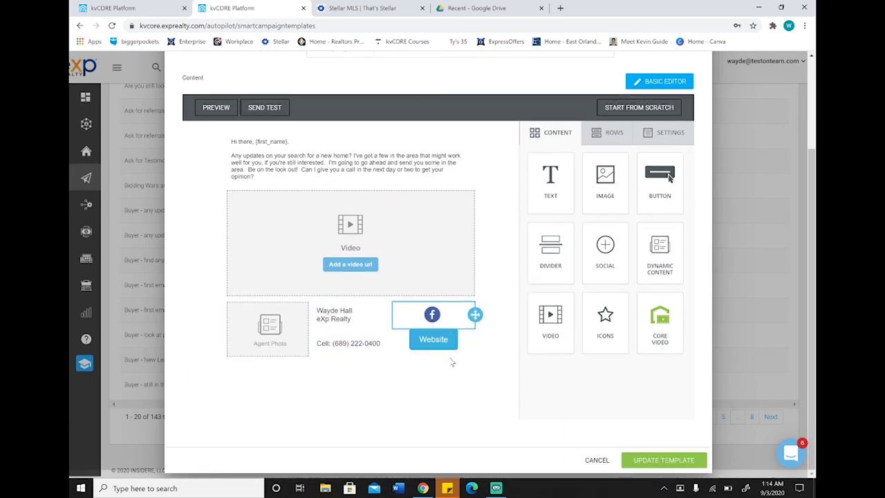
Step: Check the Facebook and Website block settings, then close the editor confirming 'Yes, close!'
click(440, 315)
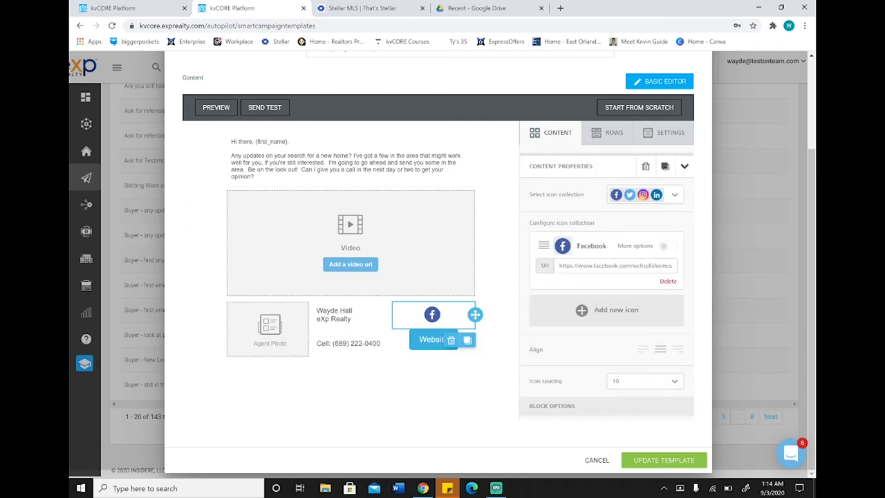
click(432, 339)
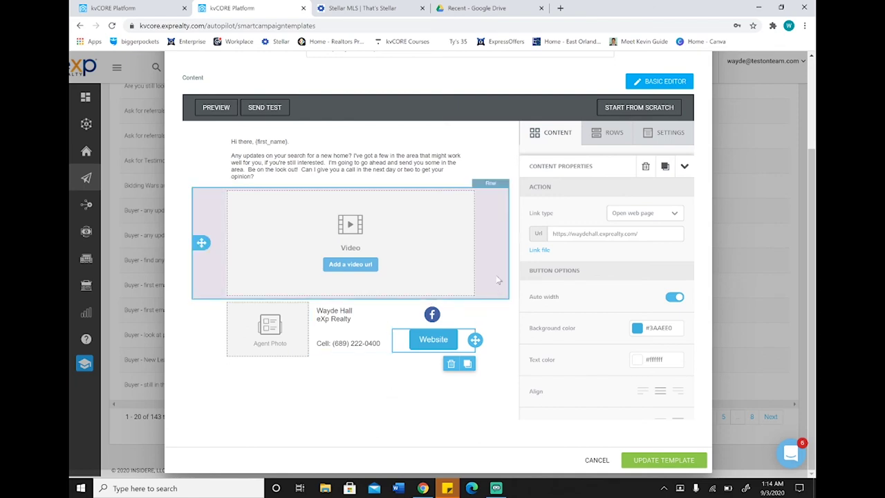
scroll(514, 268, up, 1)
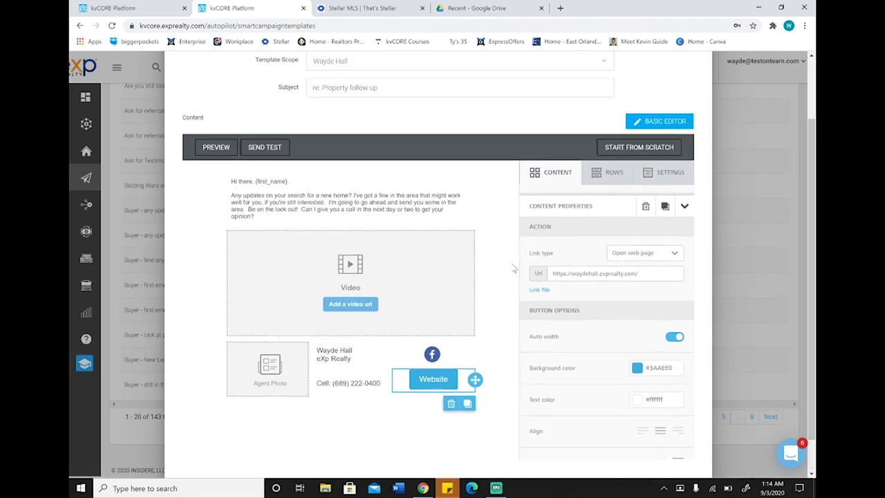
scroll(514, 268, up, 2)
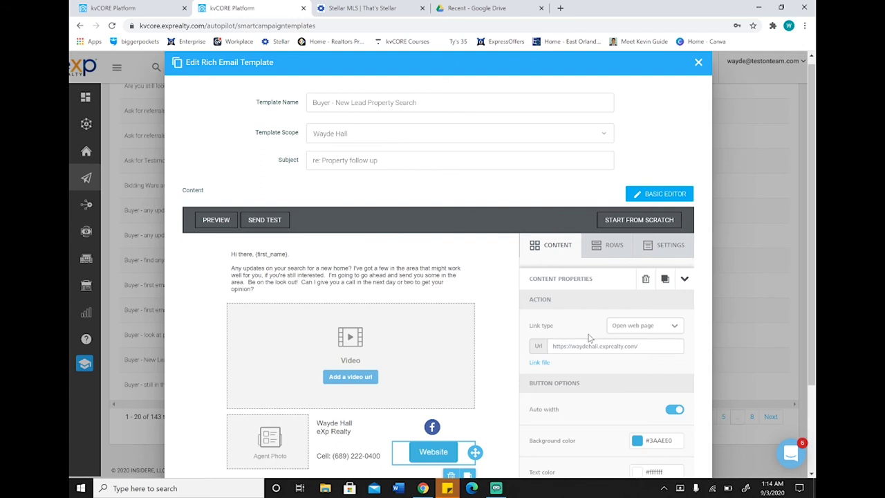
click(697, 61)
click(412, 323)
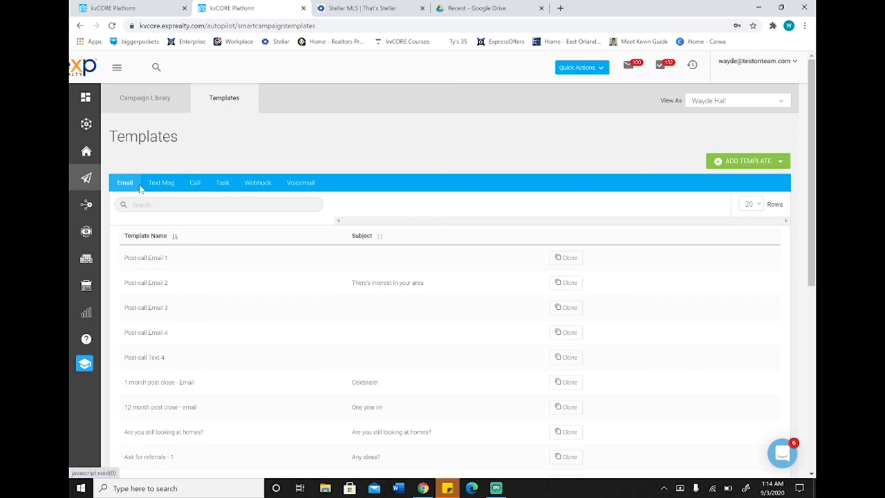
scroll(358, 300, down, 3)
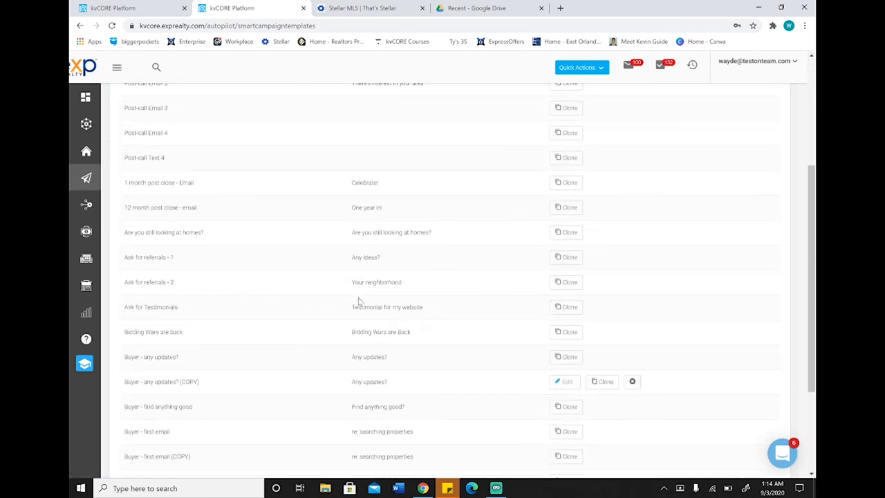
scroll(358, 301, down, 2)
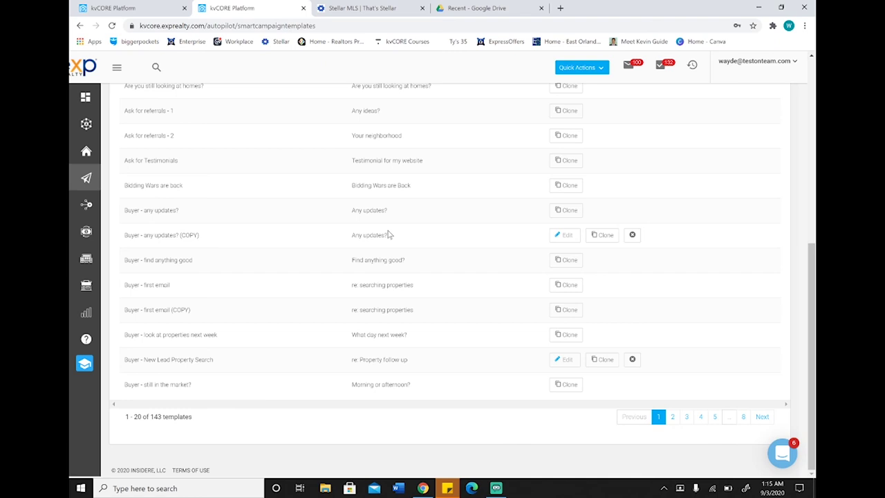
scroll(438, 205, up, 5)
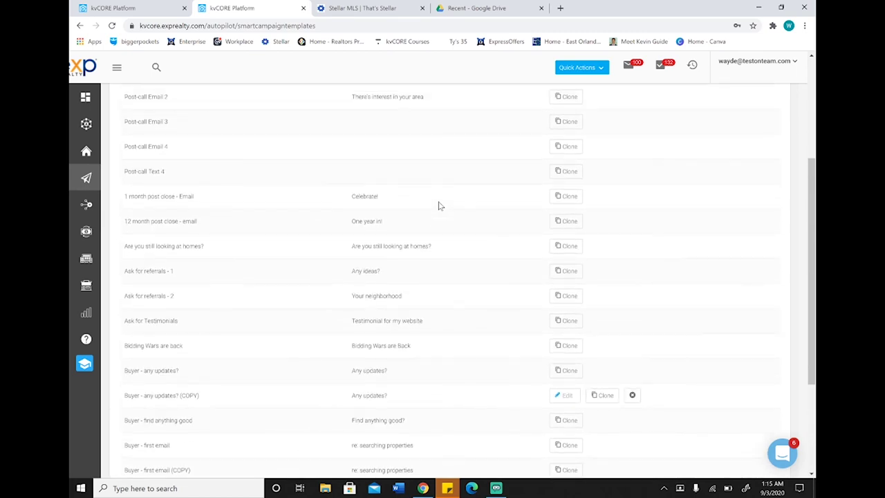